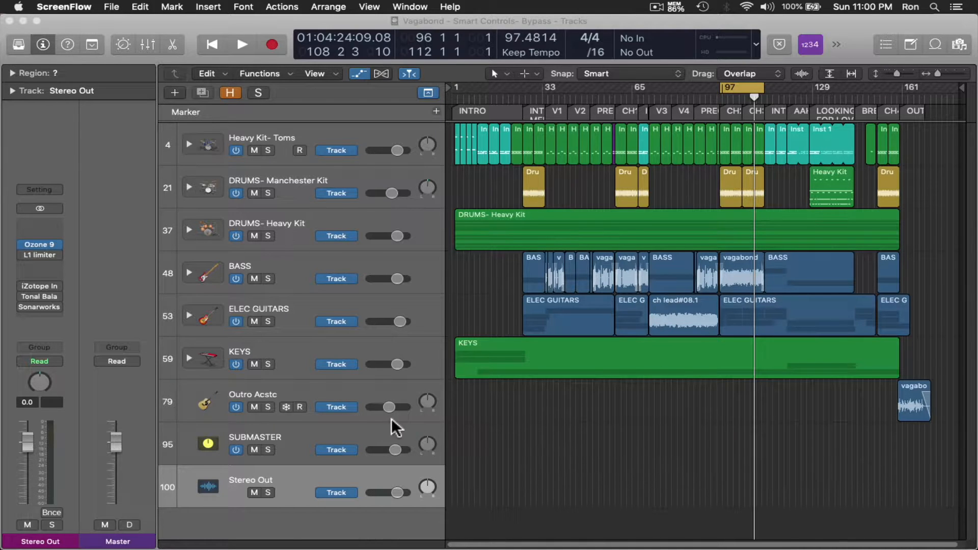
# Step: Switch the SUBMASTER track's Smart Controls to the Modern Black 66 layout and delete all patch mappings
pyautogui.click(295, 434)
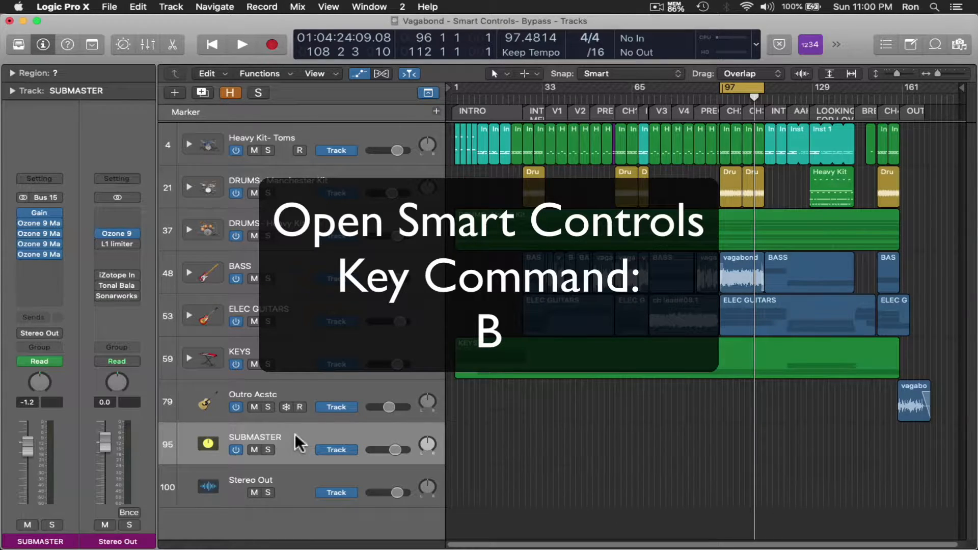
pyautogui.press('b')
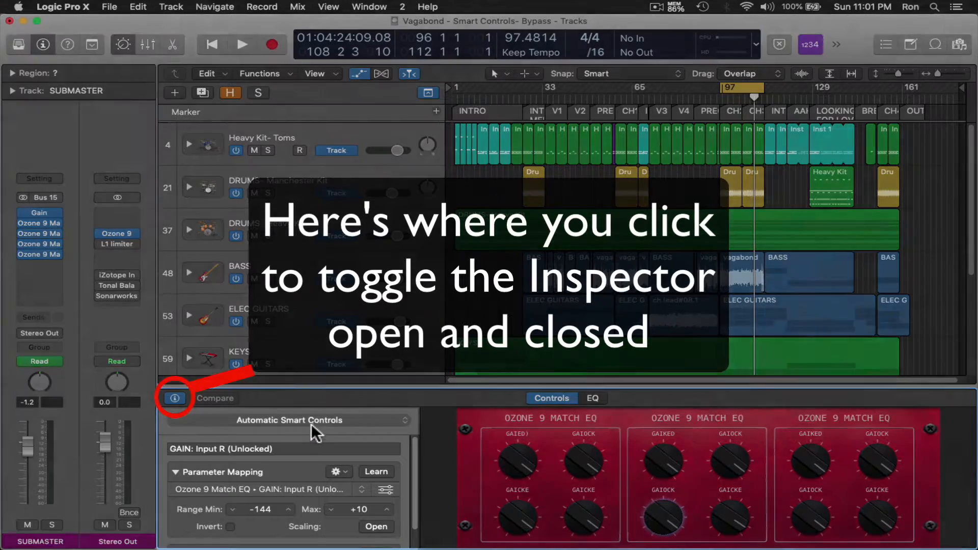
pyautogui.click(315, 420)
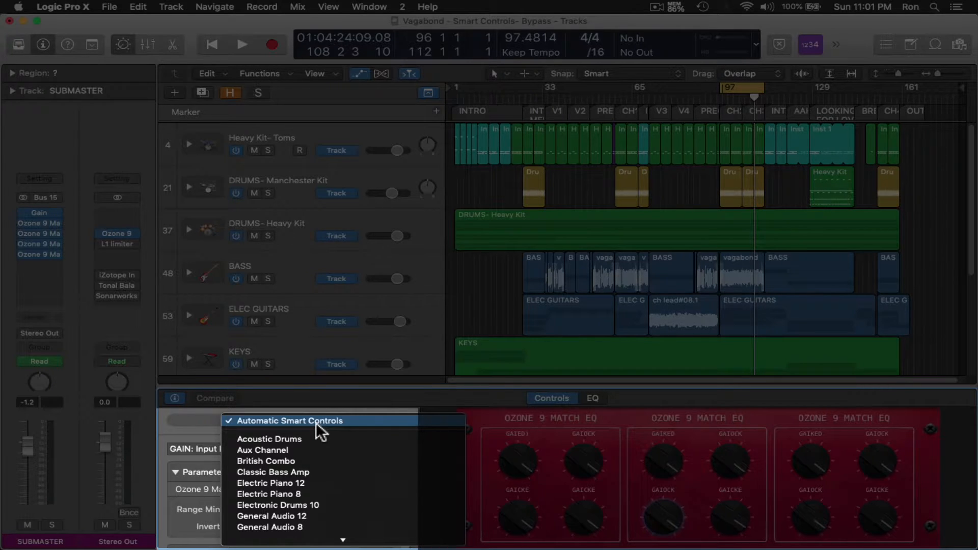
pyautogui.moveTo(297, 546)
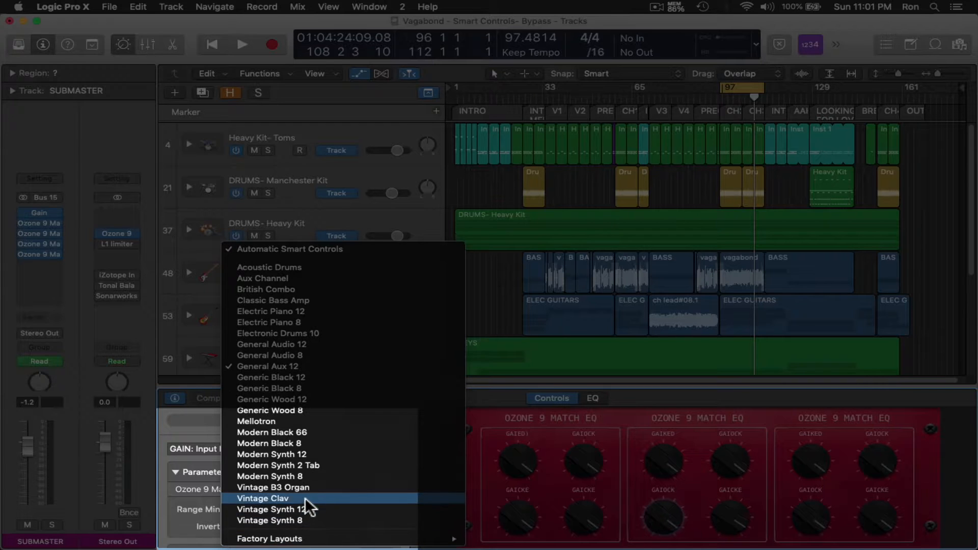
pyautogui.click(304, 432)
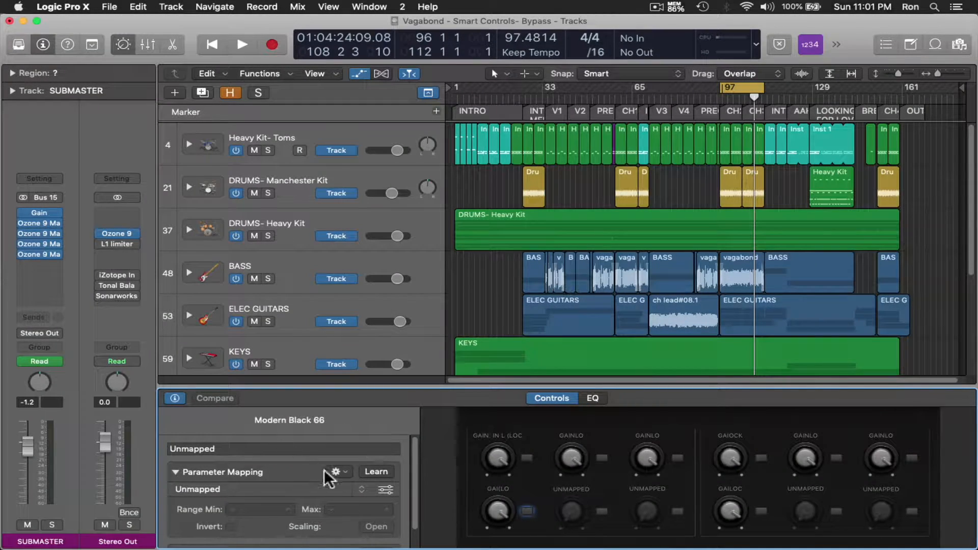
pyautogui.click(337, 470)
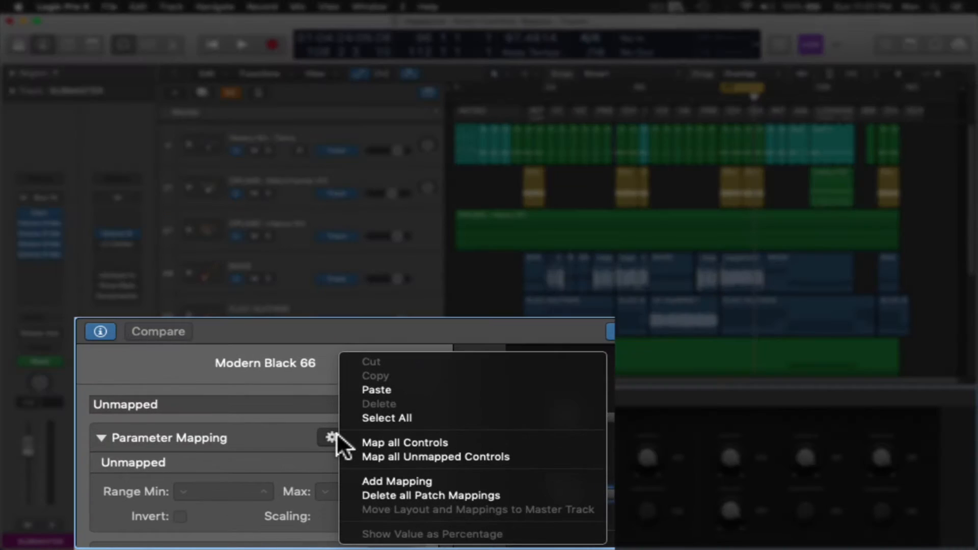
pyautogui.click(437, 494)
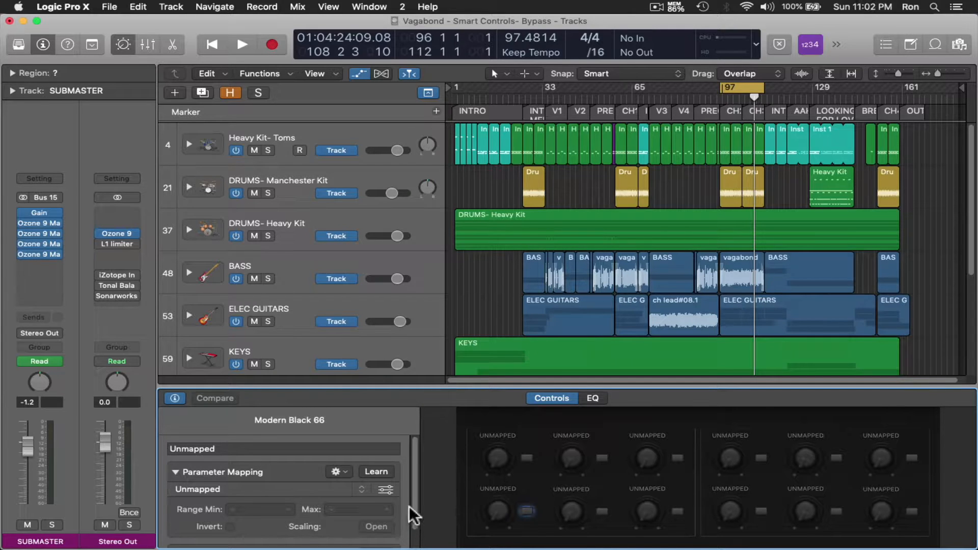
# Step: Map the first switch to the bypass of the SUBMASTER's Lows Ozone 9 Match EQ using Learn
pyautogui.click(526, 456)
pyautogui.click(370, 473)
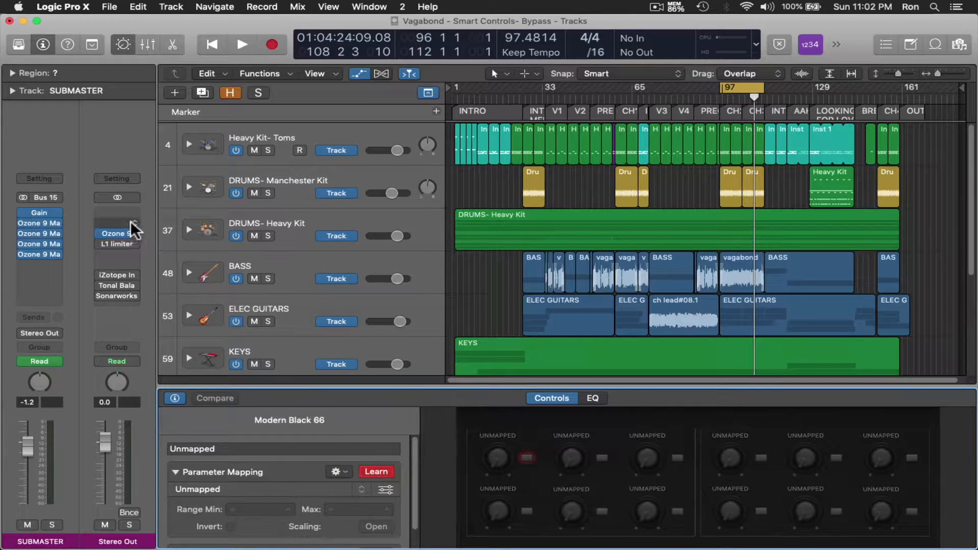
pyautogui.click(39, 221)
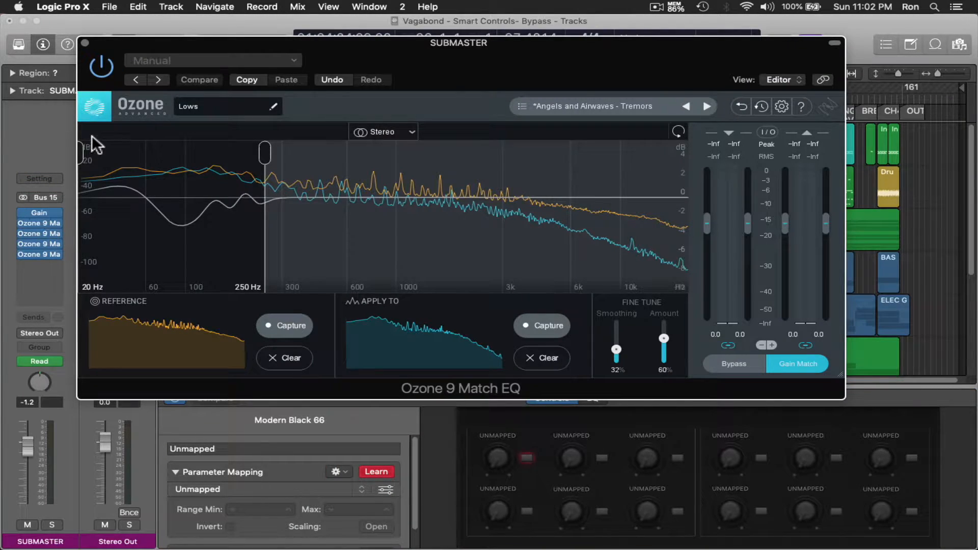
pyautogui.click(102, 63)
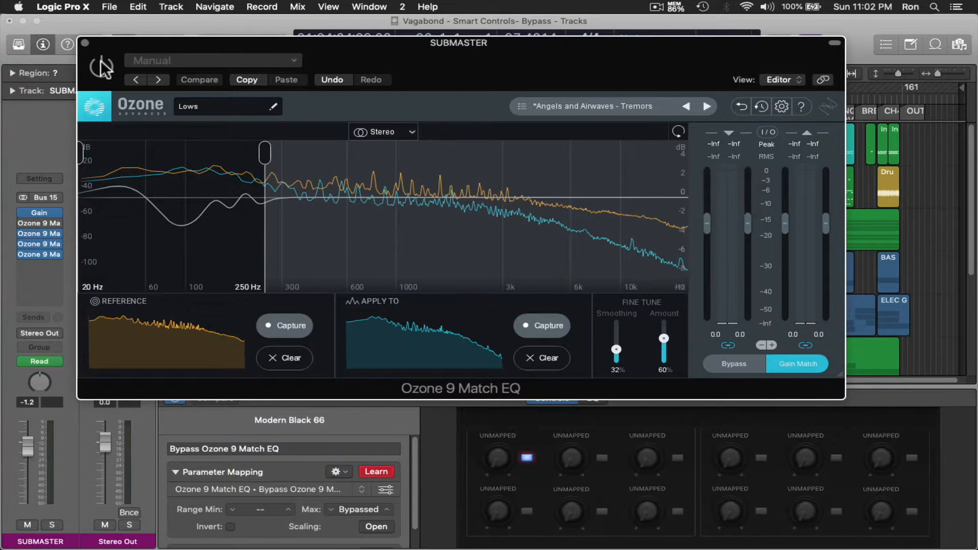
pyautogui.click(375, 471)
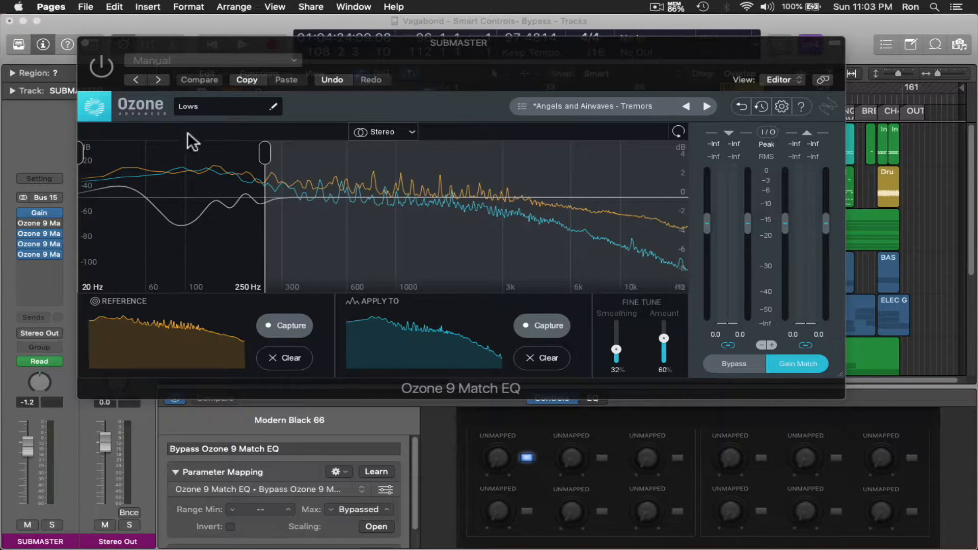
# Step: Invert the first switch's bypass mapping, test the switch and close the Match EQ plug-in window
pyautogui.click(527, 456)
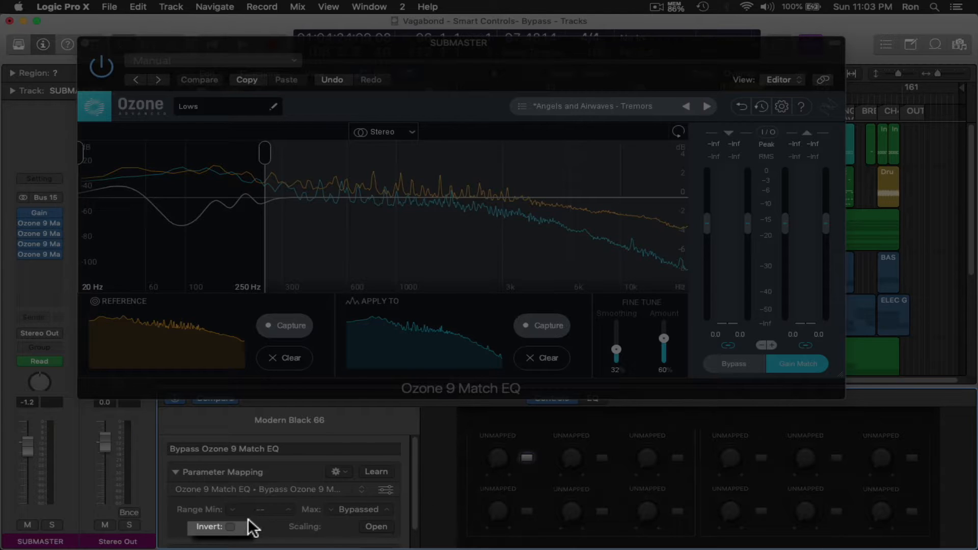
pyautogui.click(231, 527)
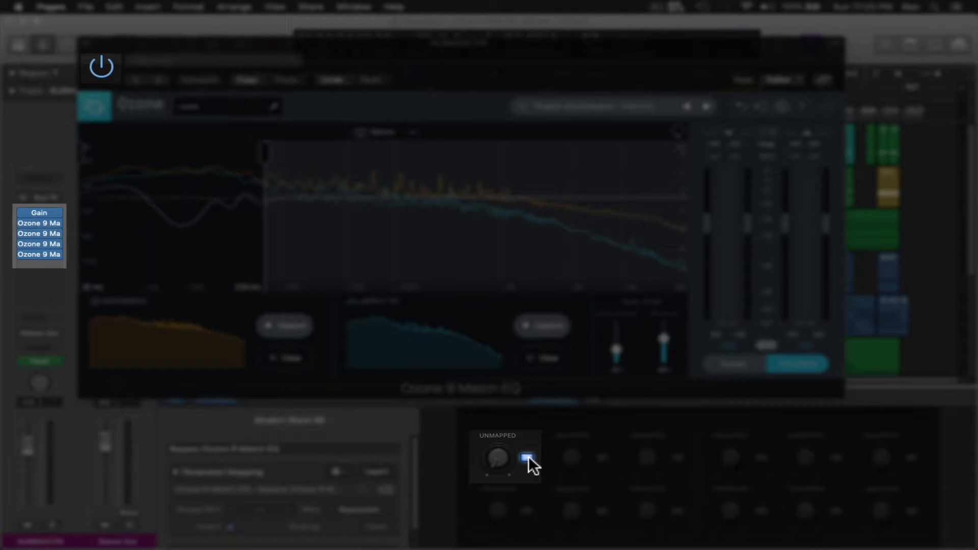
pyautogui.click(527, 457)
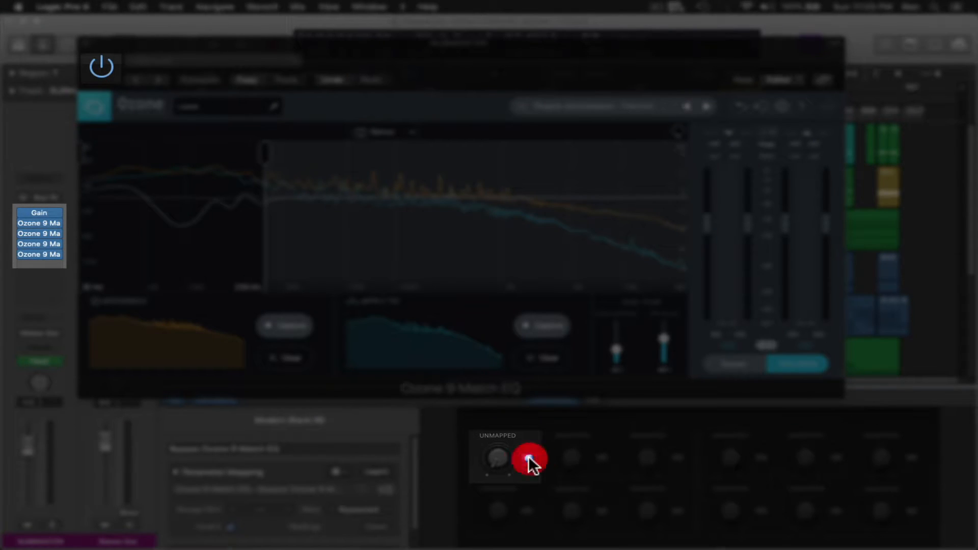
pyautogui.click(527, 457)
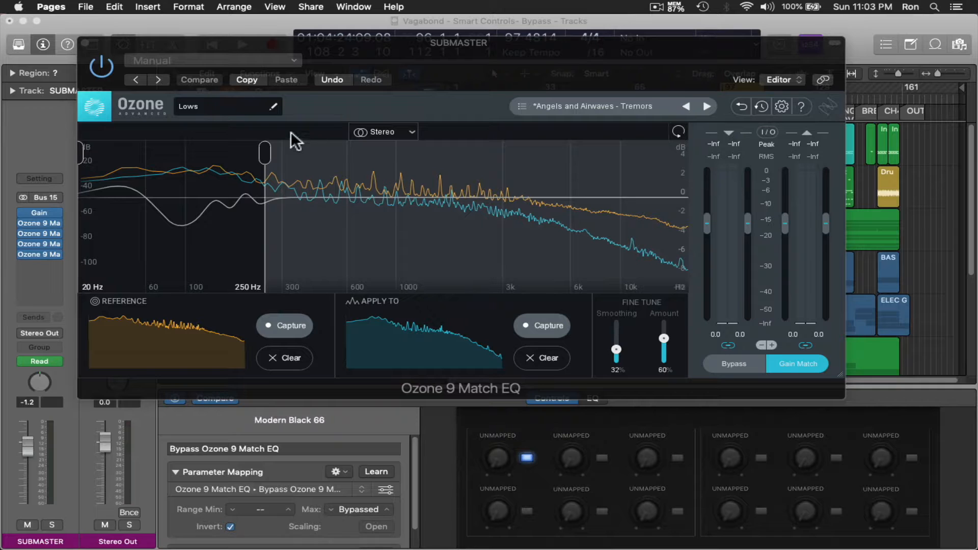
pyautogui.click(86, 44)
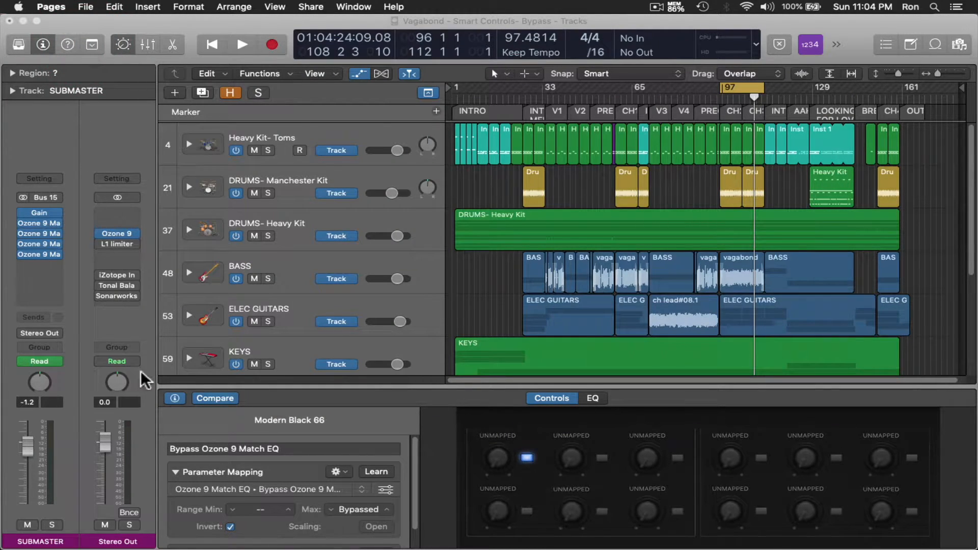
# Step: Rename the first switch's Smart Control label to BYPASS
pyautogui.click(175, 394)
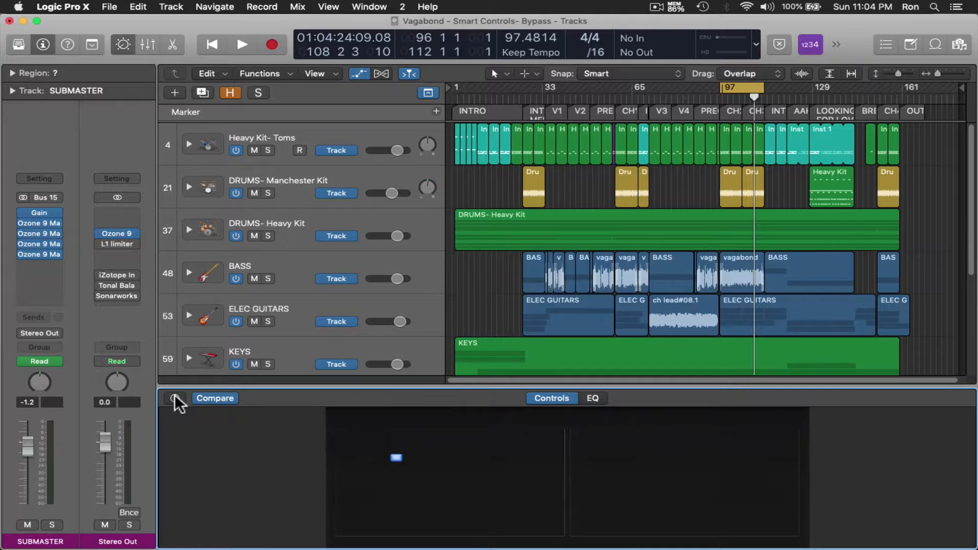
pyautogui.click(176, 397)
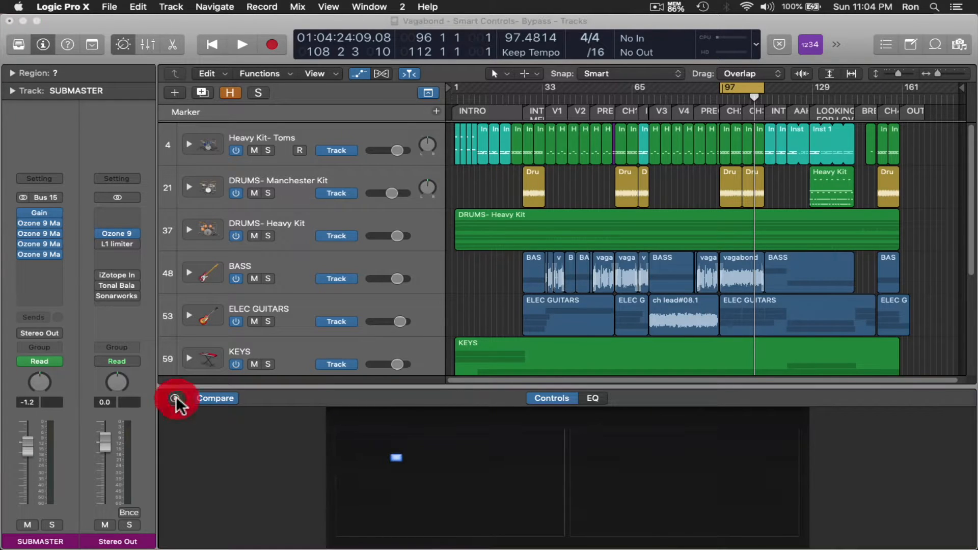
pyautogui.click(278, 448)
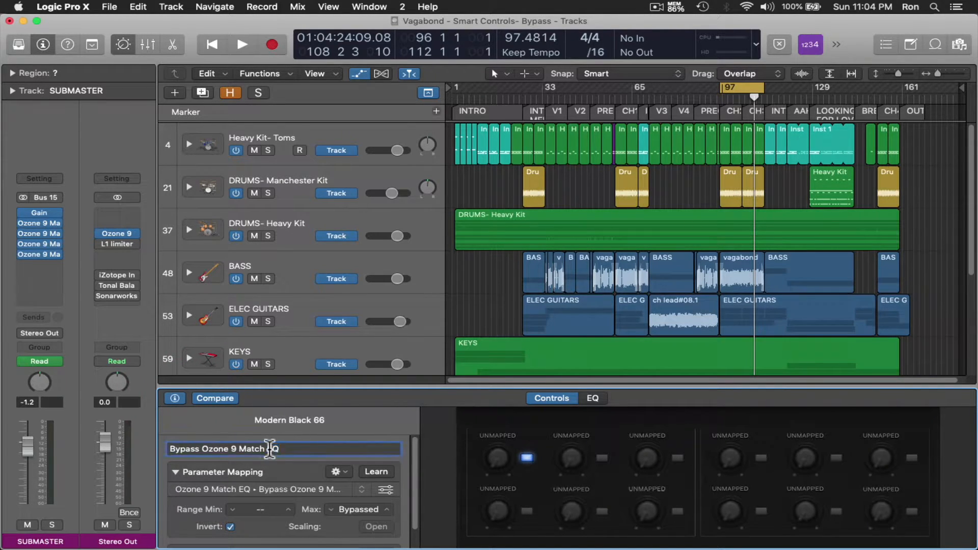
pyautogui.click(105, 439)
pyautogui.write('BYPASS')
pyautogui.press('Return')
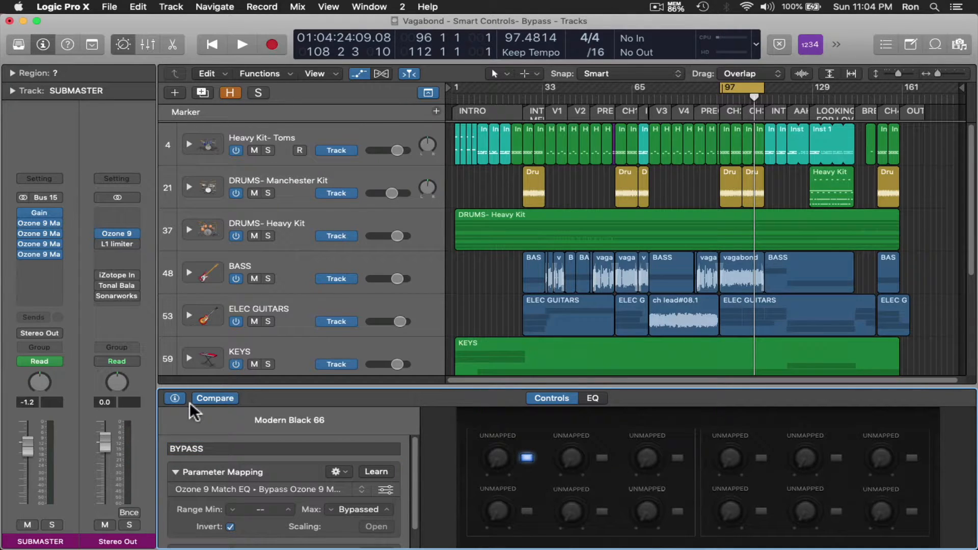
# Step: Map the first knob, beside the bypass switch, to the SUBMASTER channel's Pan using Learn
pyautogui.click(175, 397)
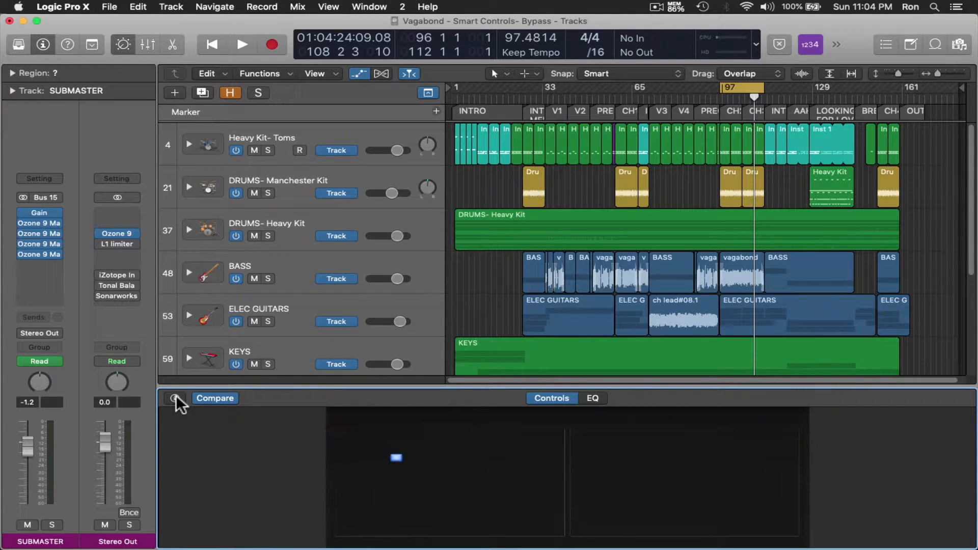
pyautogui.click(174, 398)
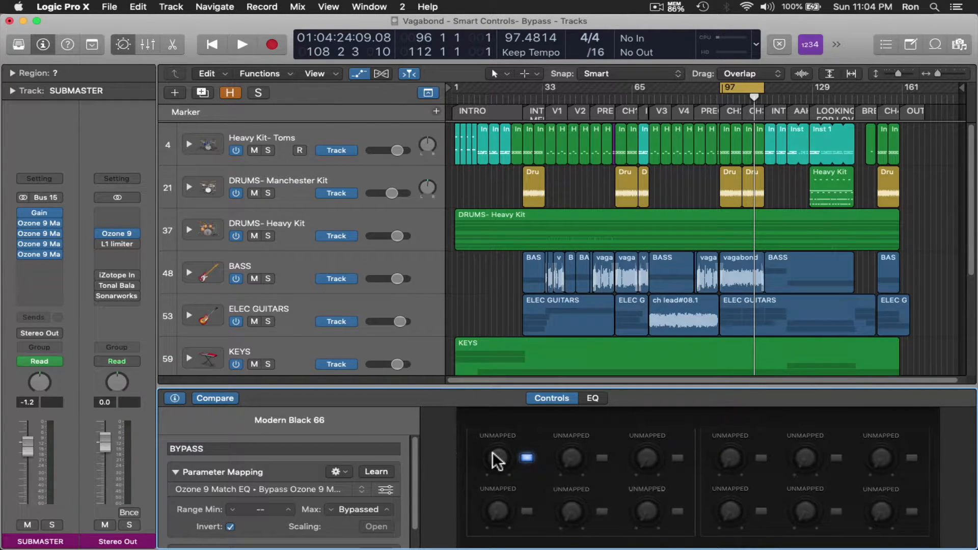
pyautogui.click(498, 454)
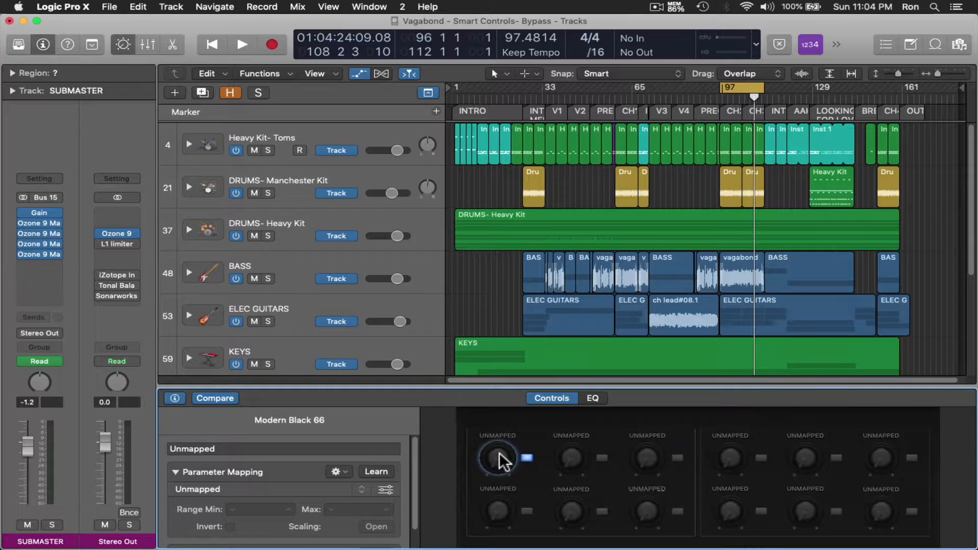
pyautogui.click(376, 471)
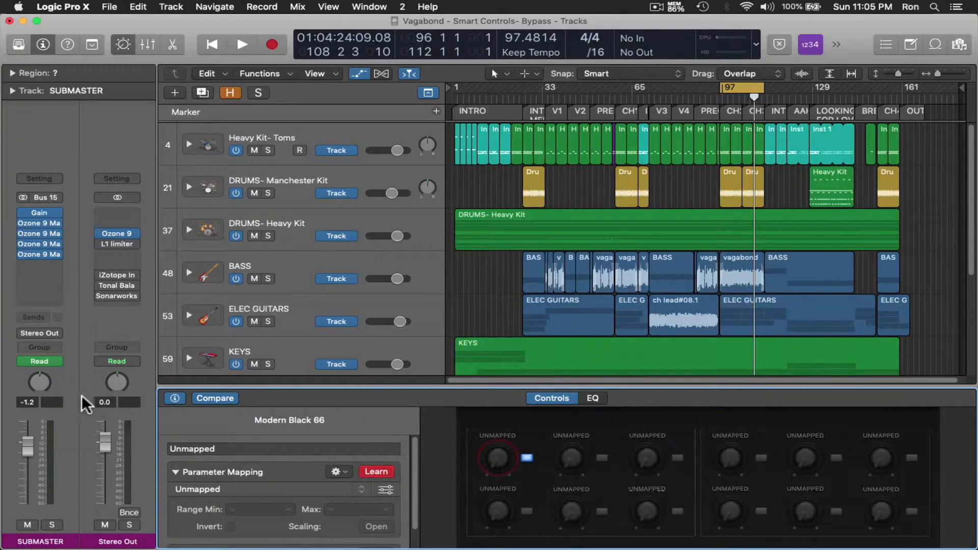
pyautogui.click(37, 382)
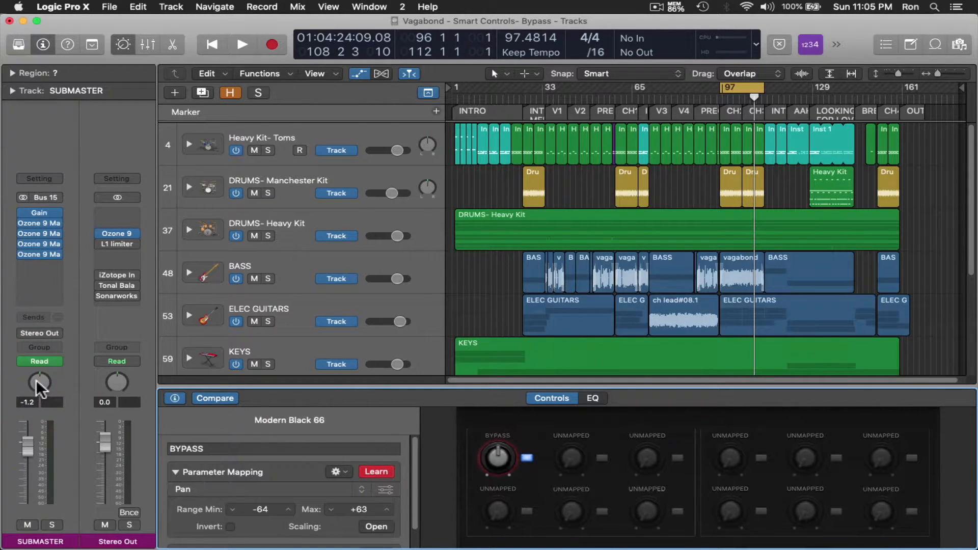
pyautogui.click(378, 471)
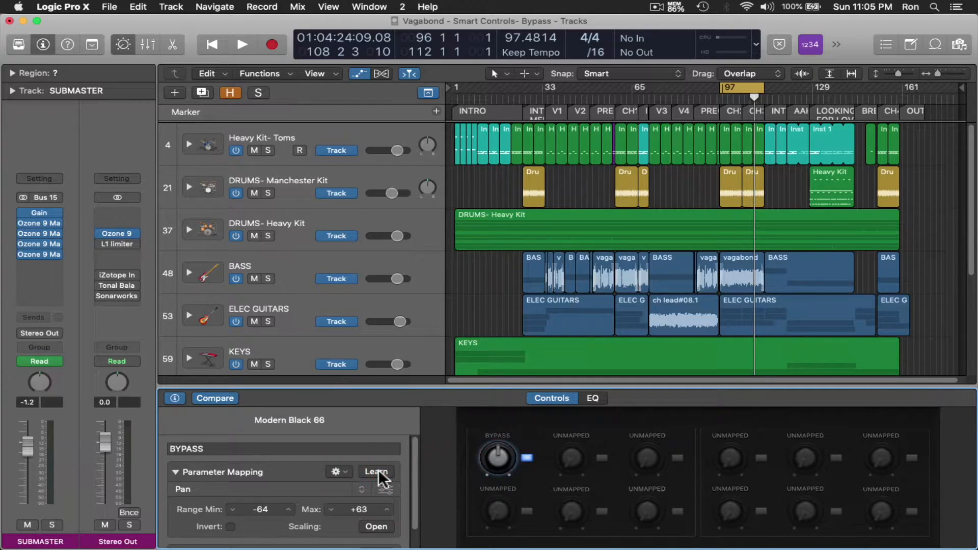
# Step: Hide the Smart Controls inspector and test the BYPASS switch by toggling the Lows Match EQ off and on
pyautogui.click(175, 397)
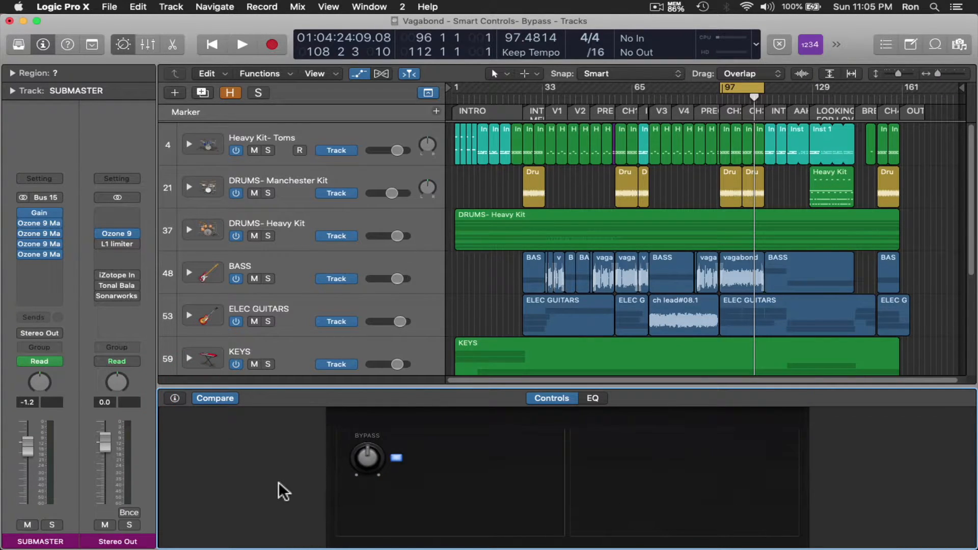
pyautogui.click(396, 458)
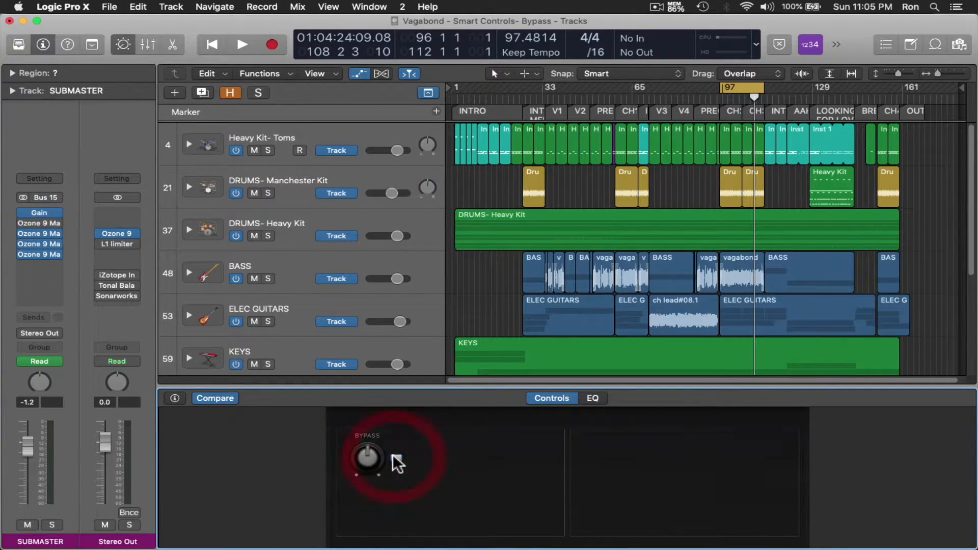
pyautogui.click(397, 461)
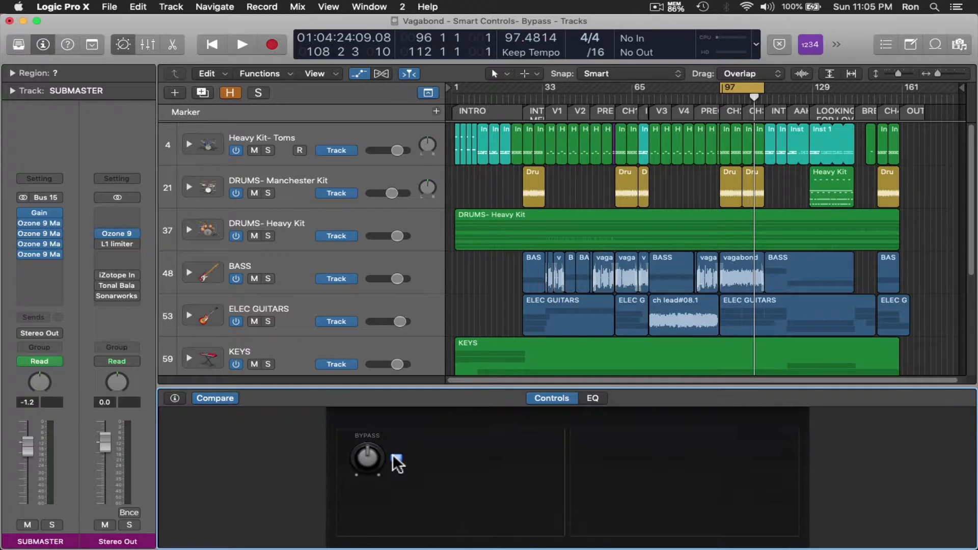
# Step: Add a second mapping to the BYPASS switch and assign it to the Low Mids Ozone 9 Match EQ's bypass using Learn
pyautogui.click(175, 399)
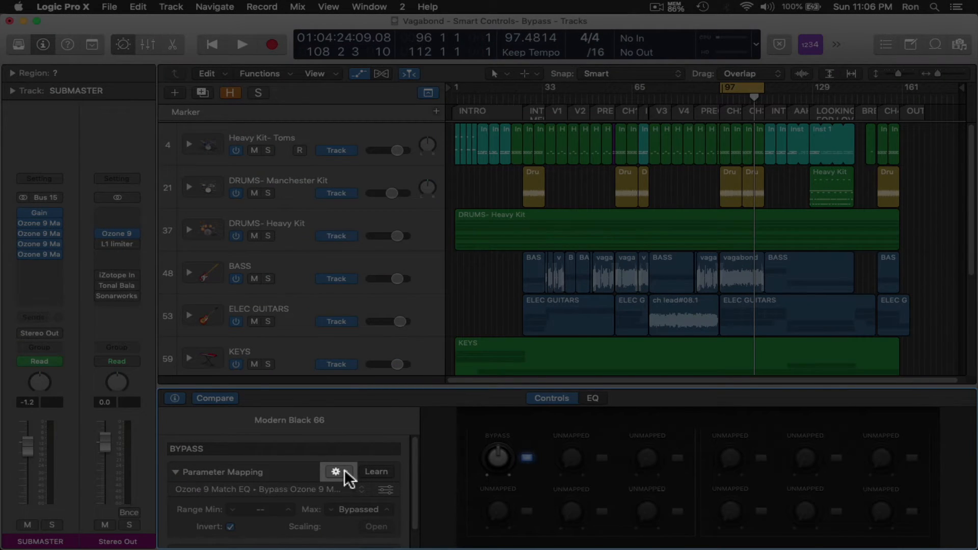
pyautogui.click(340, 471)
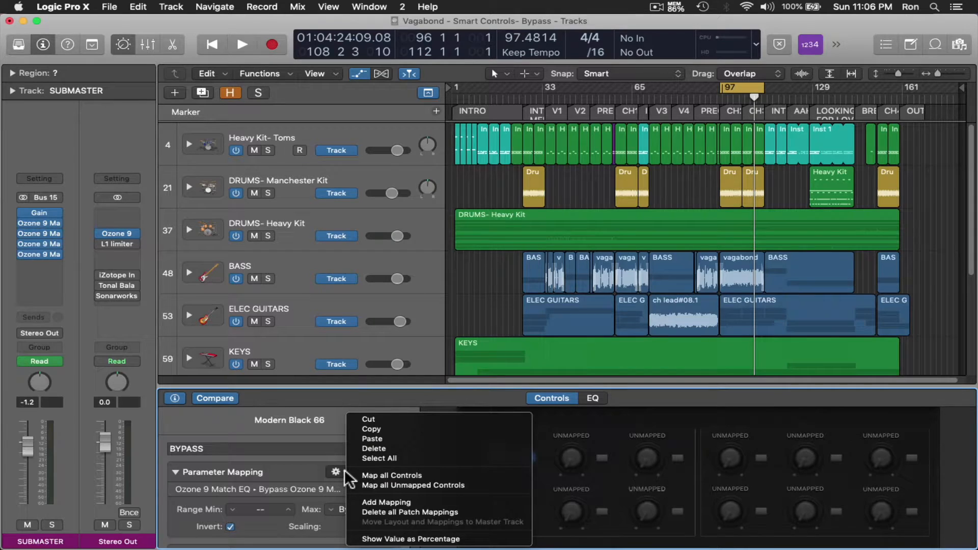
pyautogui.click(374, 502)
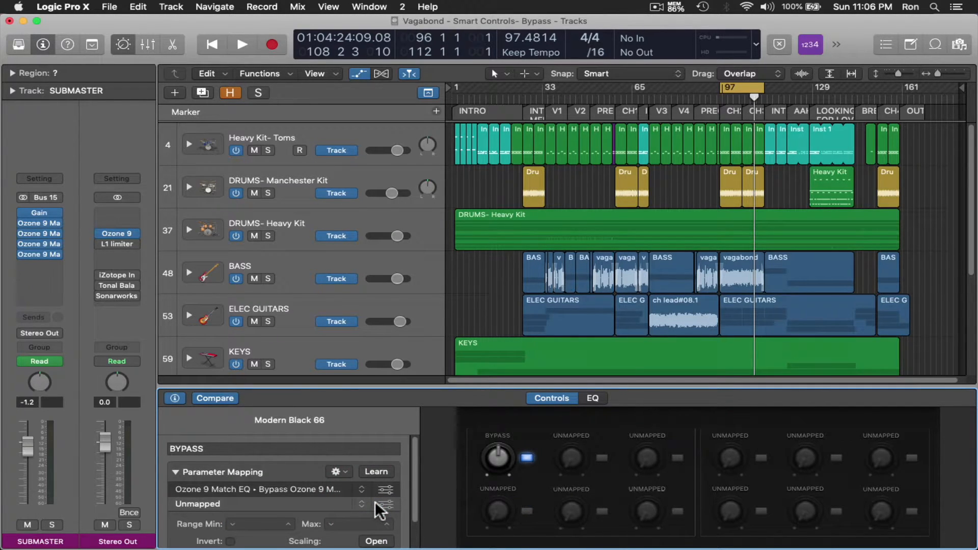
pyautogui.click(380, 469)
pyautogui.click(39, 230)
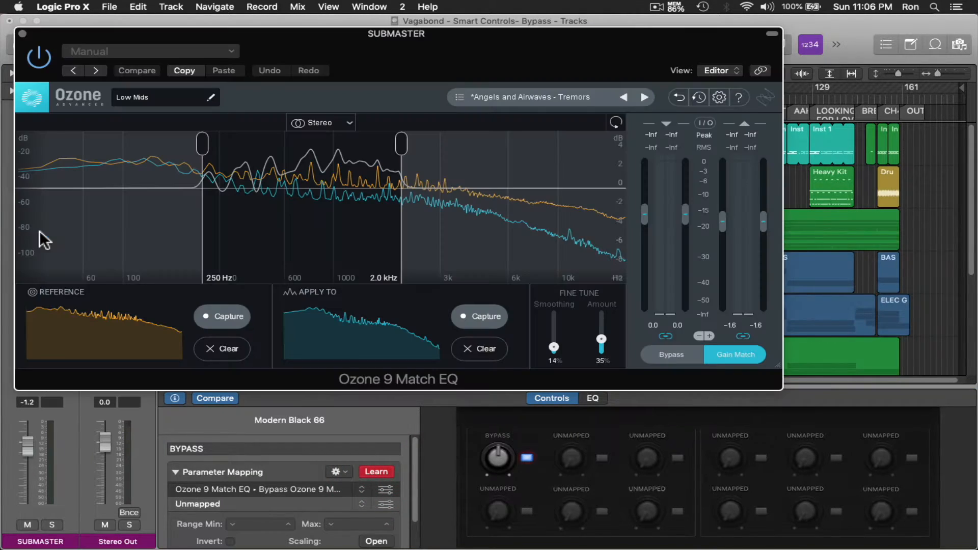
pyautogui.click(39, 56)
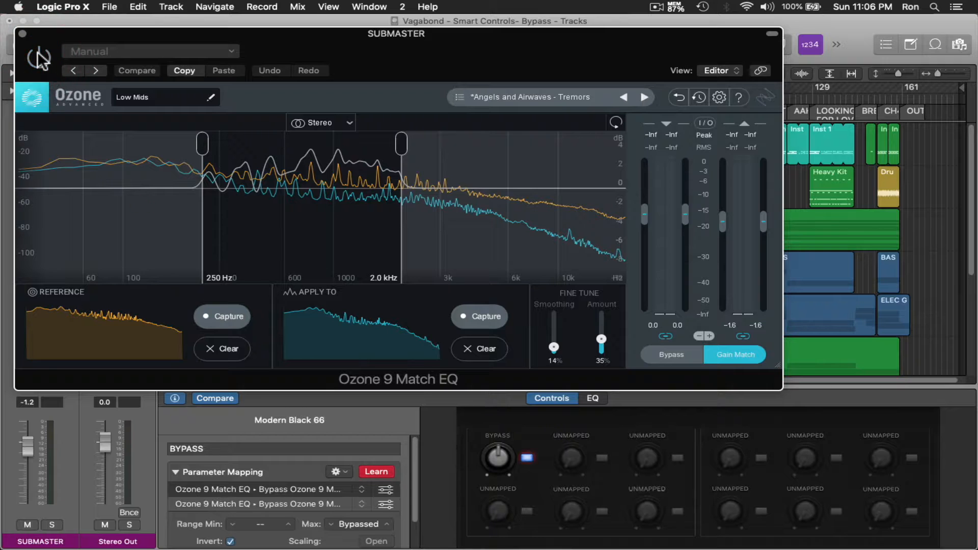
pyautogui.click(375, 472)
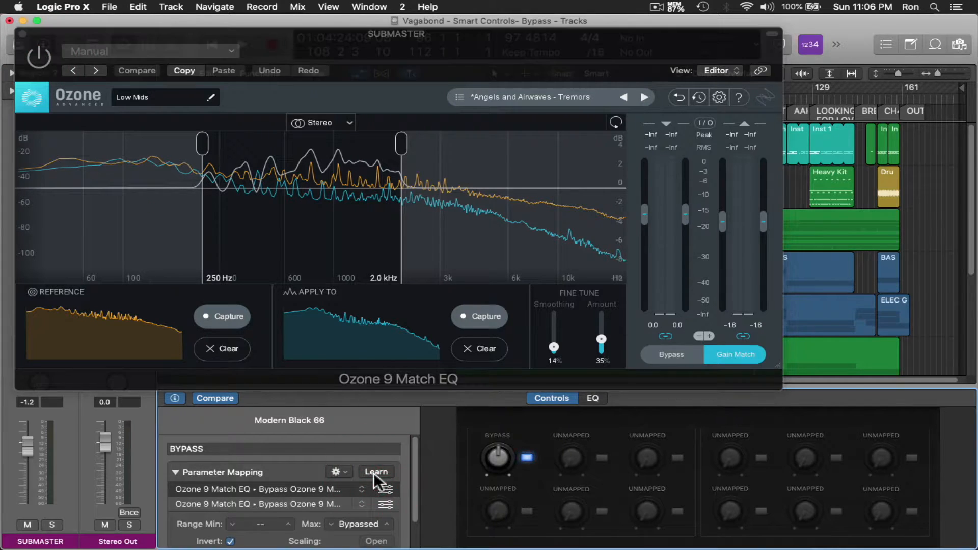
# Step: Test the BYPASS switch with the Low Mids mapping by toggling it, close the plug-in window, and toggle it again
pyautogui.click(327, 504)
pyautogui.scroll(-2, 326, 509)
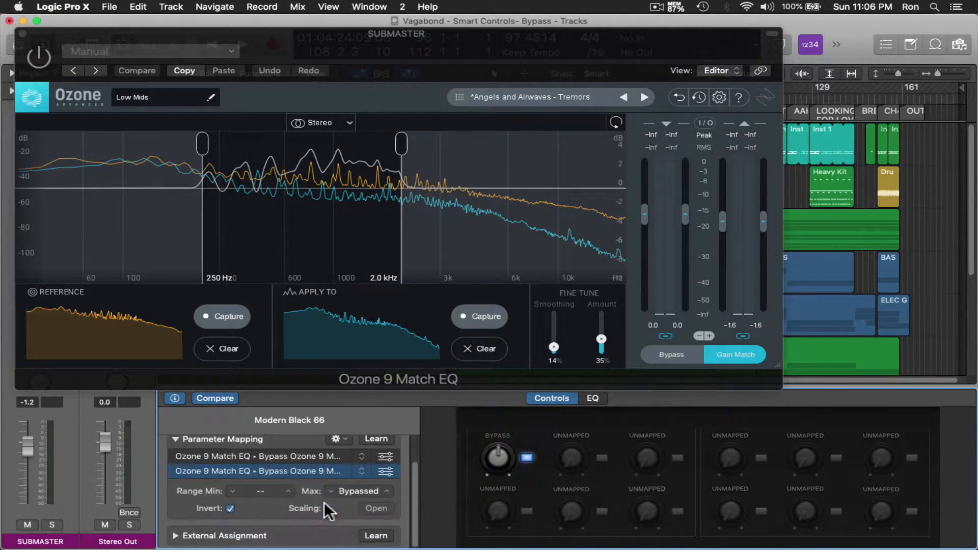
pyautogui.click(527, 457)
pyautogui.click(527, 457)
pyautogui.click(527, 457)
pyautogui.click(22, 32)
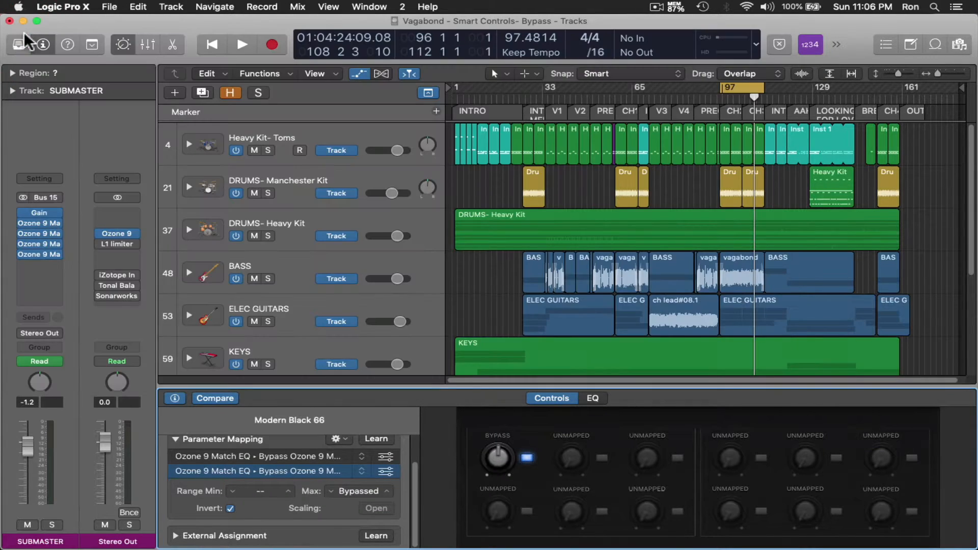
pyautogui.click(527, 458)
pyautogui.click(528, 457)
# Step: Add a third mapping to the BYPASS switch and assign it to the High Mids Ozone 9 Match EQ's bypass using Learn
pyautogui.click(345, 439)
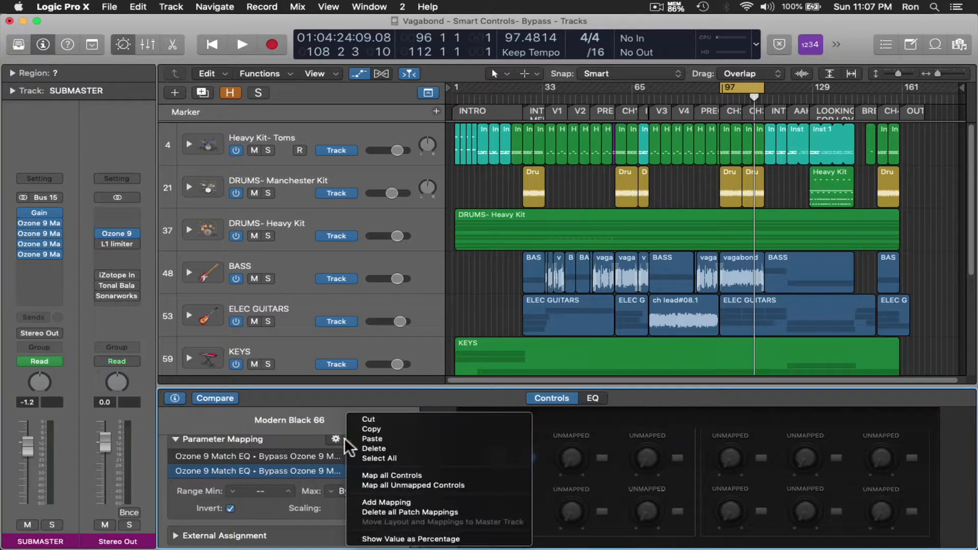
pyautogui.click(374, 499)
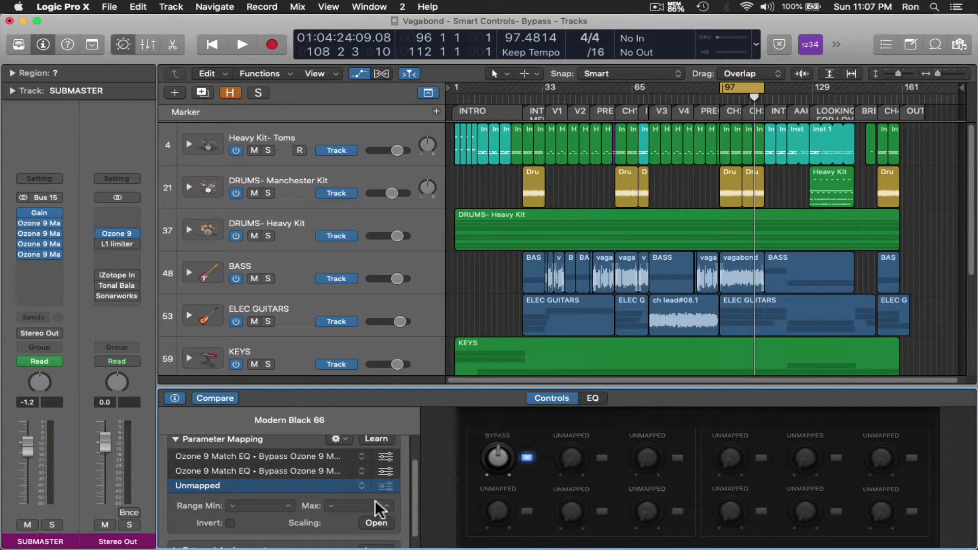
pyautogui.click(377, 438)
pyautogui.click(39, 243)
pyautogui.click(57, 229)
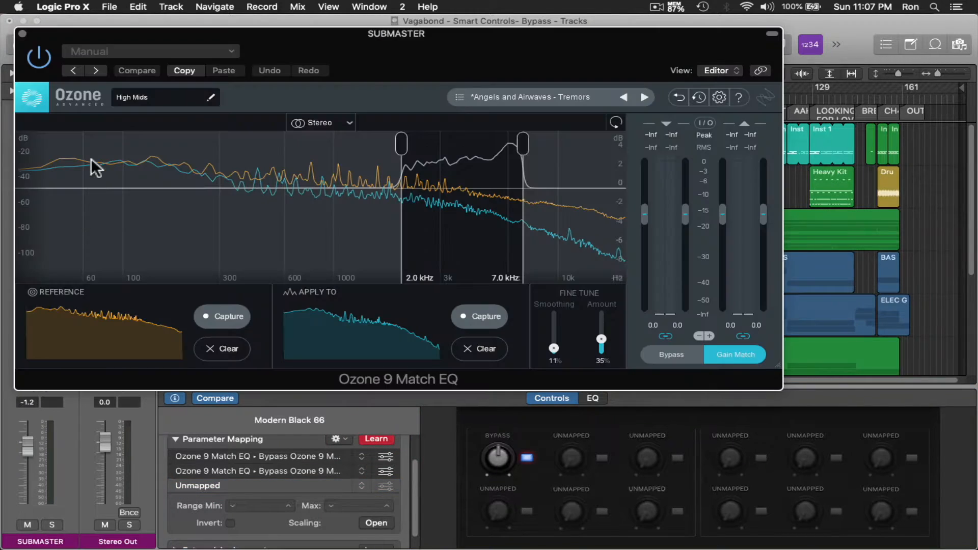
pyautogui.click(381, 439)
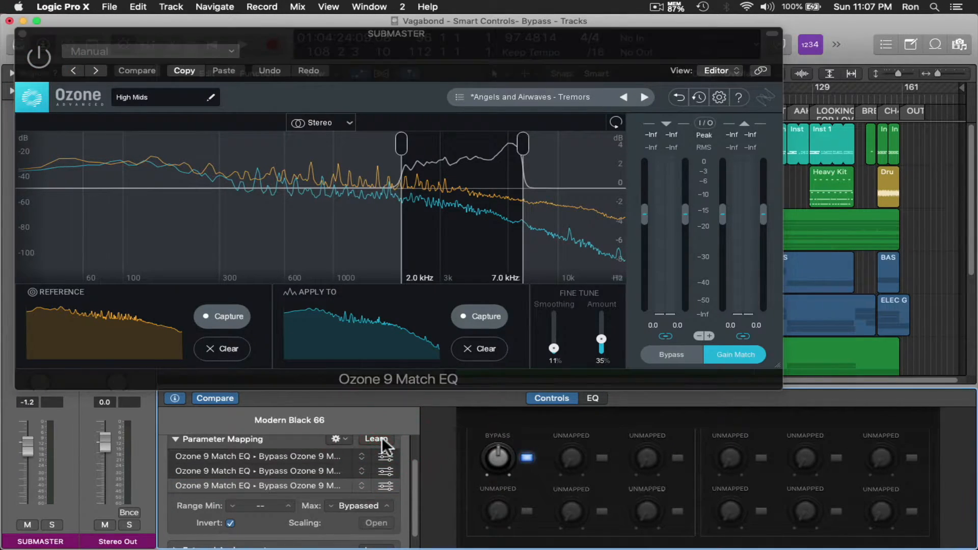
# Step: Test the BYPASS switch on the High Mids Match EQ by toggling it, and close the plug-in window
pyautogui.click(527, 458)
pyautogui.click(528, 458)
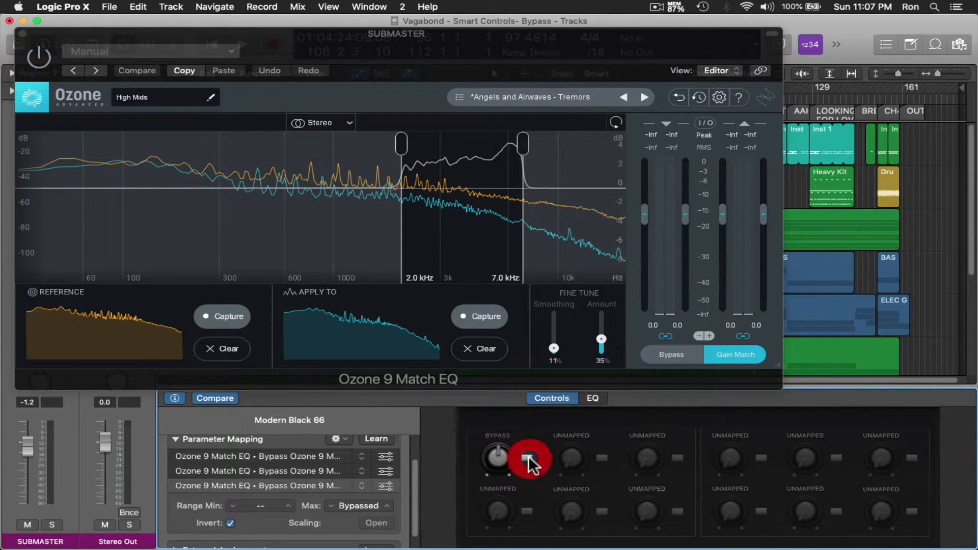
pyautogui.click(23, 34)
# Step: Add a fourth mapping to the BYPASS switch and assign it to the last Ozone 9 Match EQ's (Match EQ 2) bypass using Learn
pyautogui.click(340, 438)
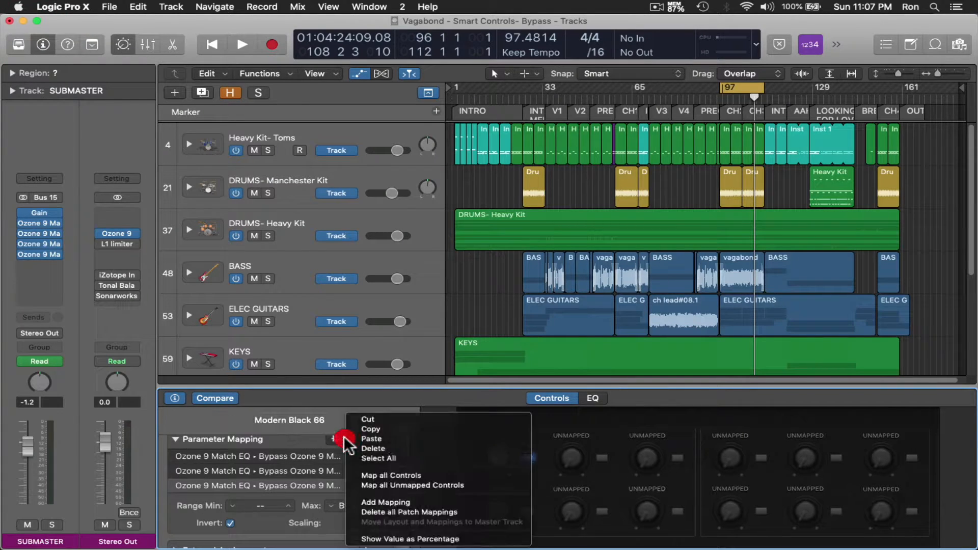
pyautogui.click(398, 501)
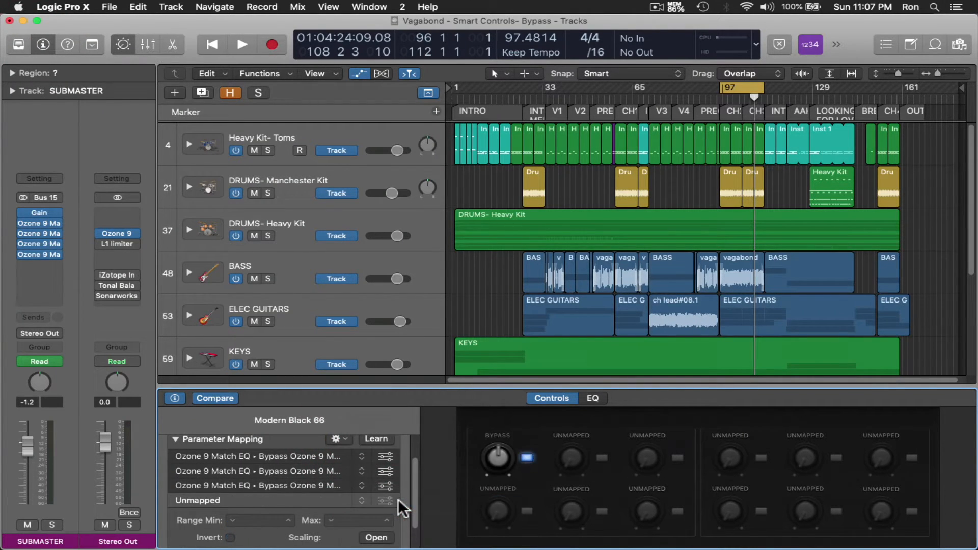
pyautogui.click(374, 439)
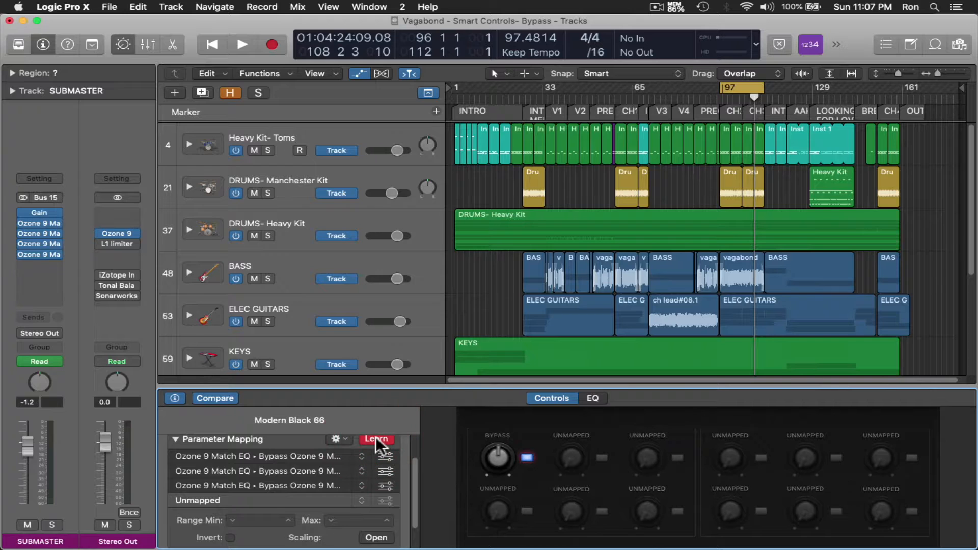
pyautogui.click(39, 253)
pyautogui.click(39, 59)
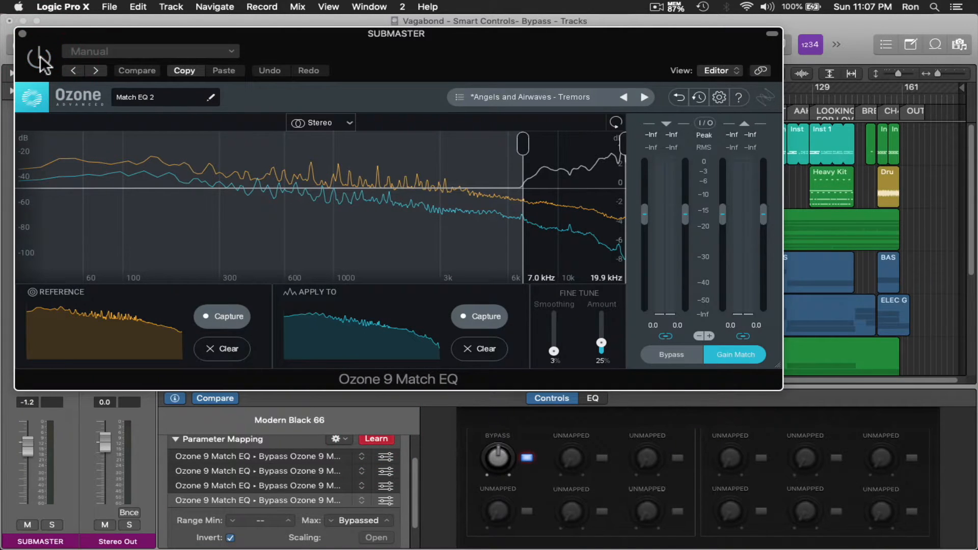
pyautogui.click(375, 439)
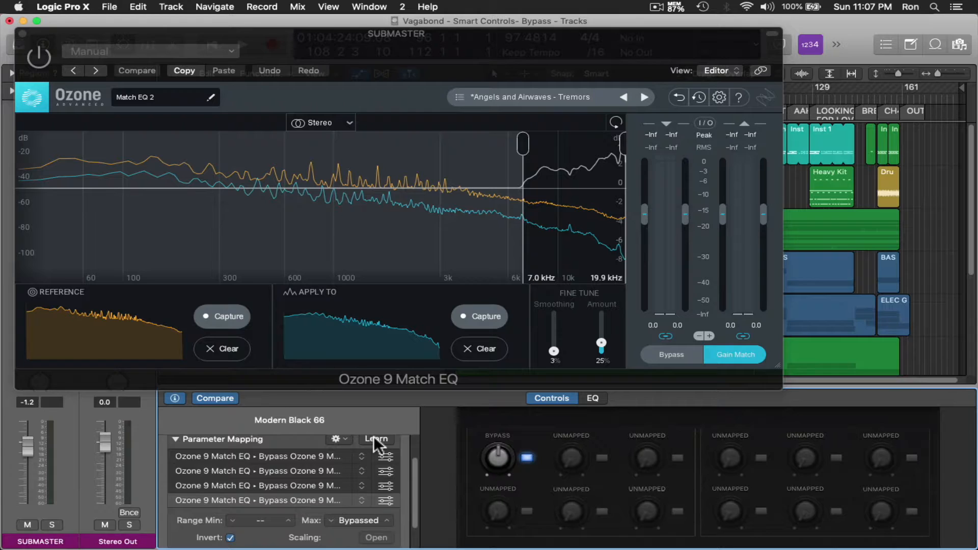
# Step: Close the Match EQ 2 window and toggle the BYPASS switch repeatedly to check all four Match EQ inserts on the SUBMASTER channel
pyautogui.click(527, 458)
pyautogui.click(527, 458)
pyautogui.click(22, 33)
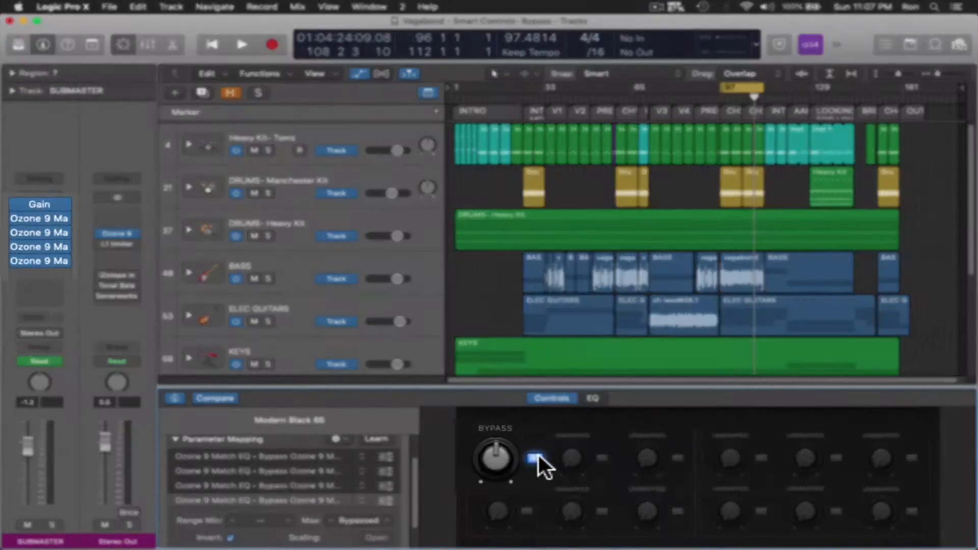
pyautogui.click(535, 458)
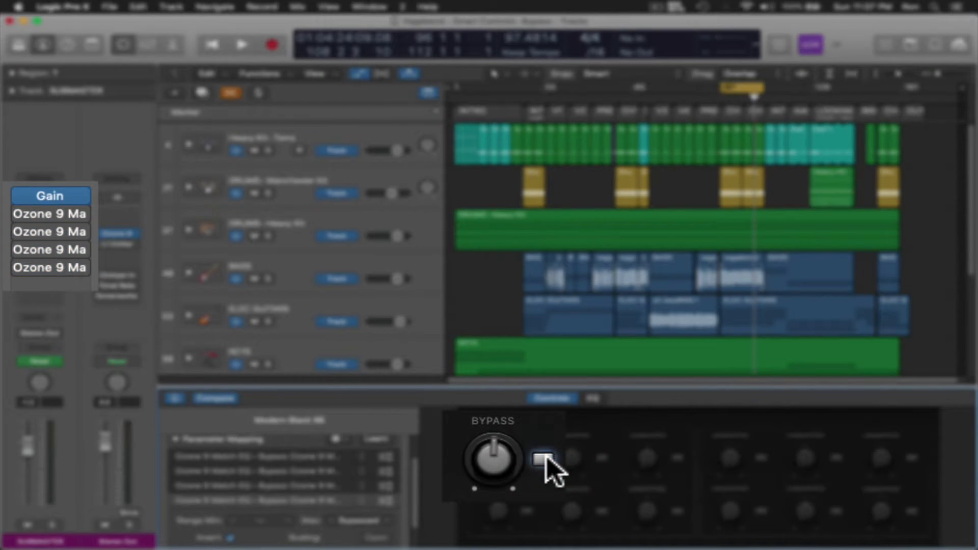
pyautogui.click(543, 458)
pyautogui.click(543, 459)
pyautogui.click(544, 459)
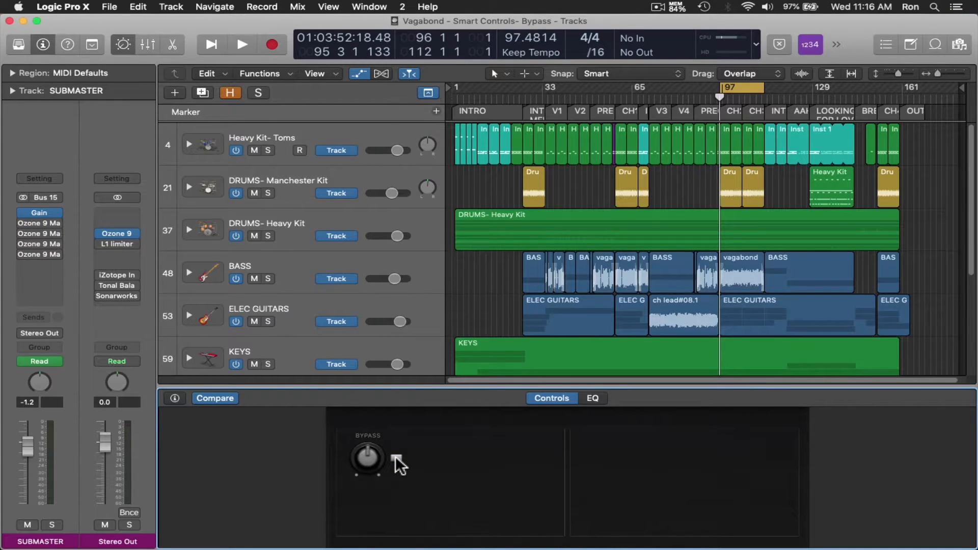
# Step: Play the song from bar 95 and toggle the BYPASS switch to compare the mix with the Match EQs off and on
pyautogui.press('space')
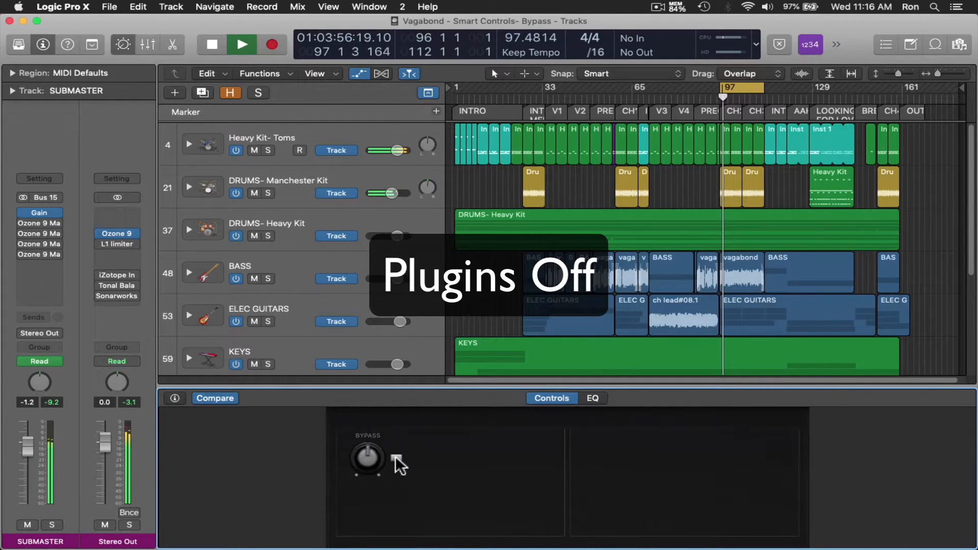
pyautogui.click(395, 456)
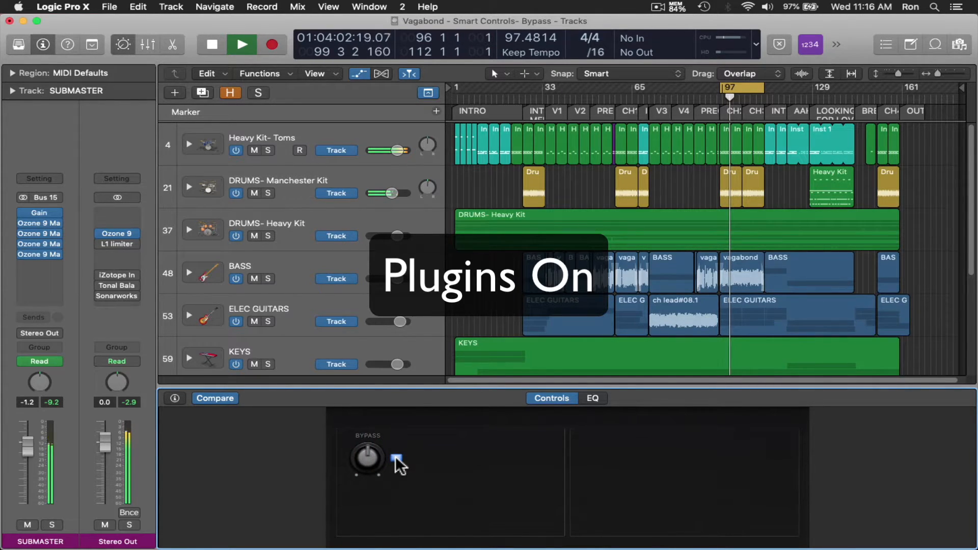
pyautogui.click(397, 459)
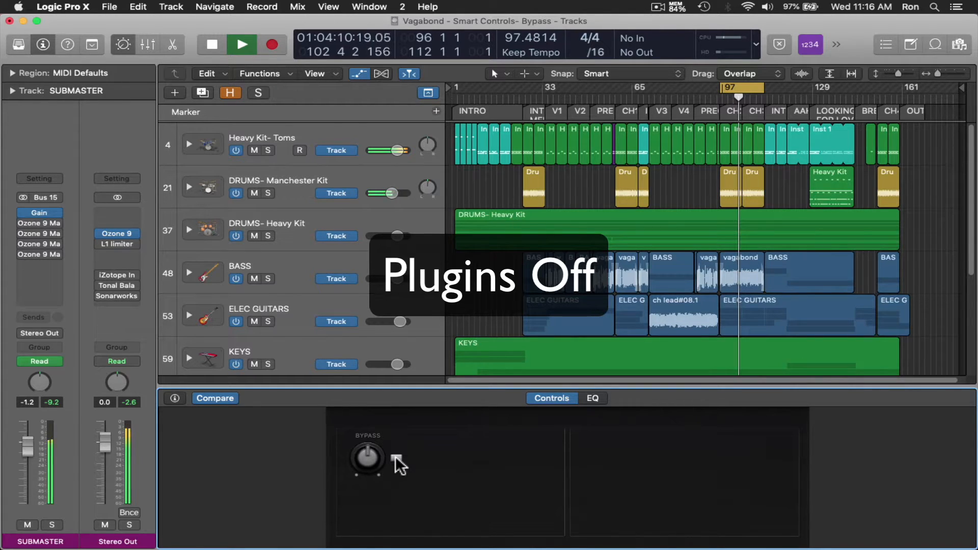
pyautogui.click(396, 460)
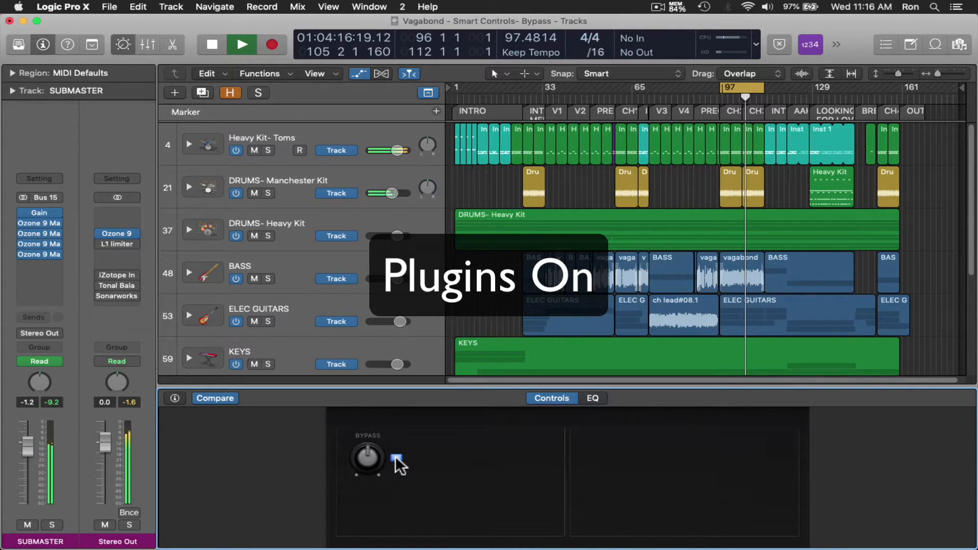
pyautogui.press('space')
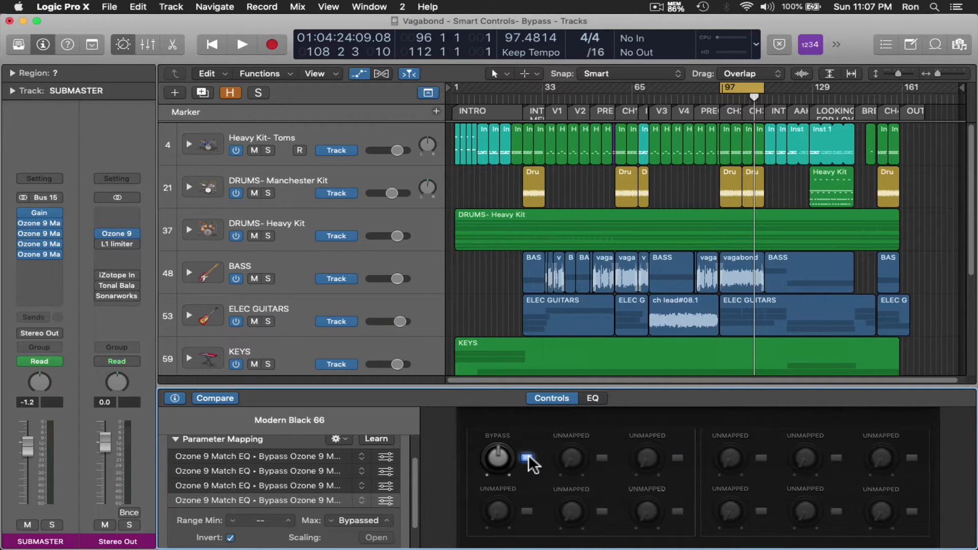
pyautogui.click(527, 458)
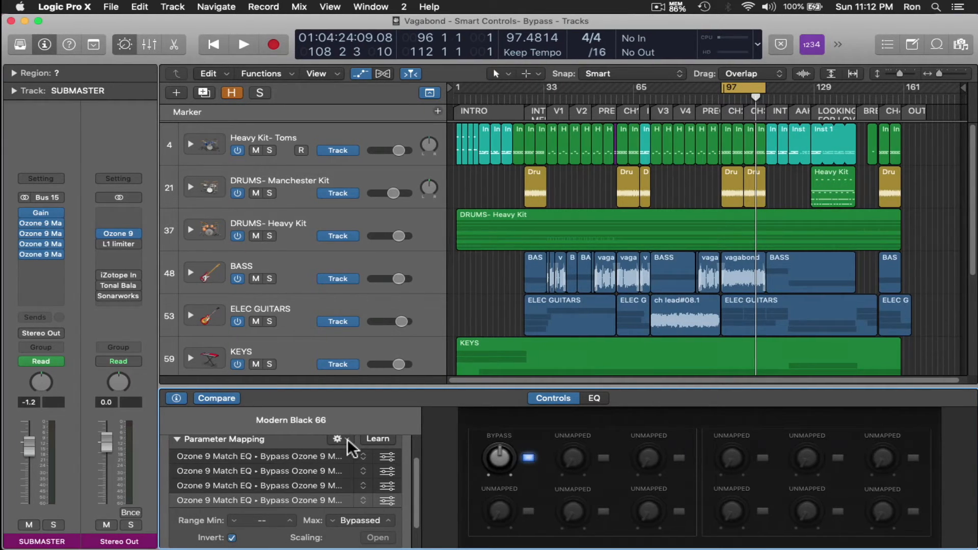
# Step: Delete all patch mappings and map the first switch to the Lows Ozone 9 Match EQ's own Global Bypass using Learn
pyautogui.click(336, 438)
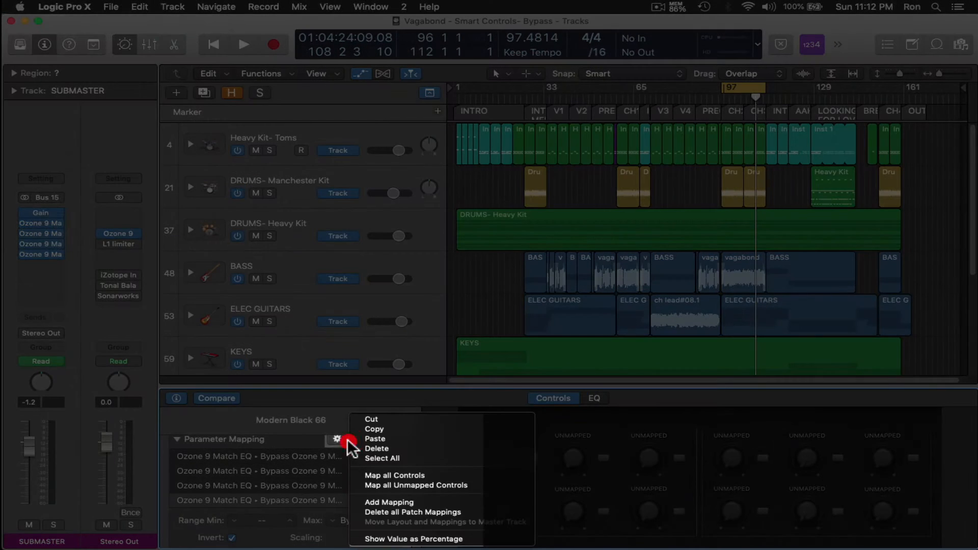
pyautogui.click(407, 512)
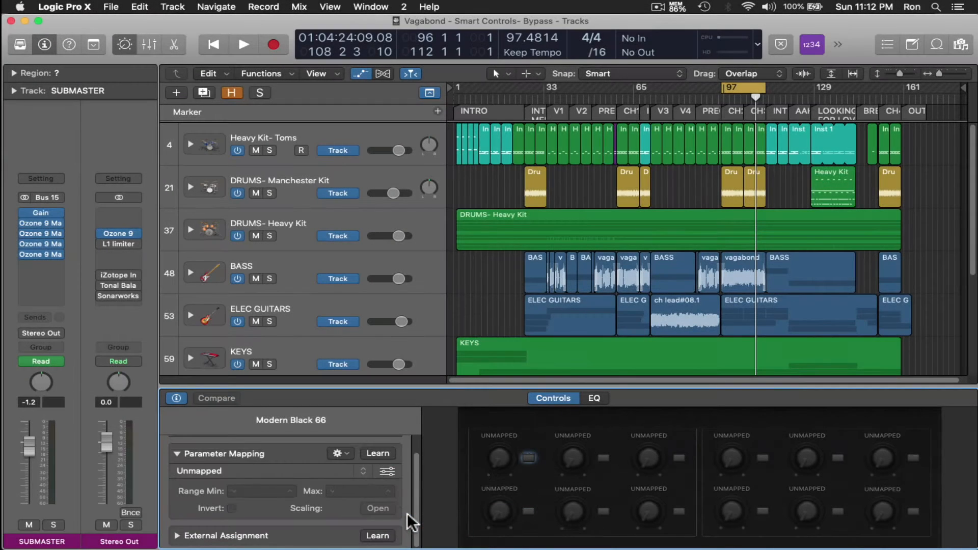
pyautogui.click(383, 451)
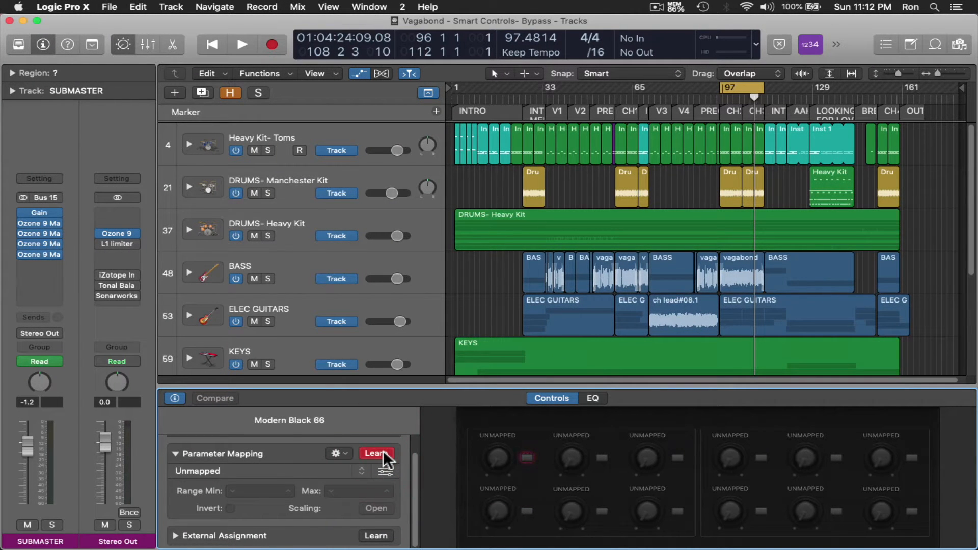
pyautogui.click(39, 224)
pyautogui.moveTo(360, 46); pyautogui.dragTo(371, 41)
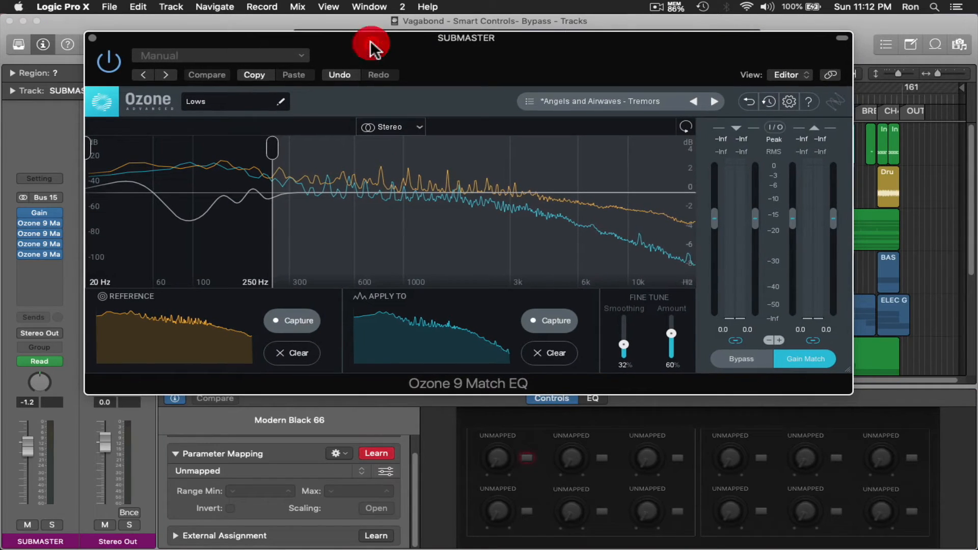
pyautogui.click(748, 355)
pyautogui.click(380, 451)
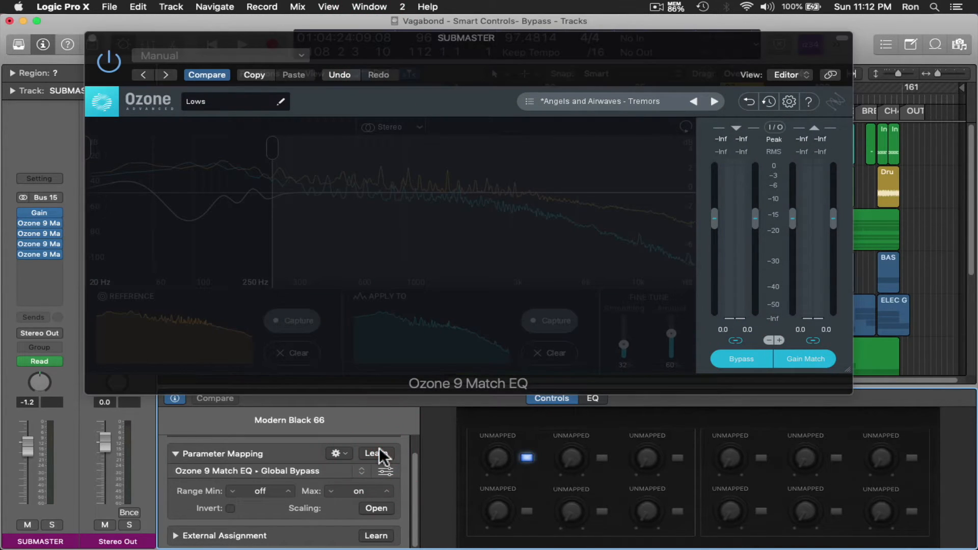
# Step: Invert the switch's Global Bypass mapping, toggling the switch before and after to check how the Lows Match EQ responds
pyautogui.click(529, 457)
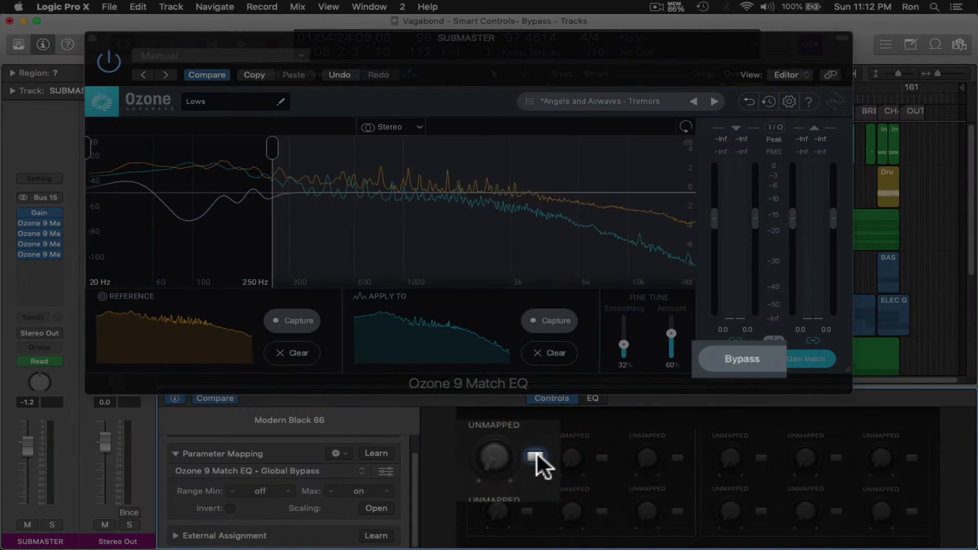
pyautogui.click(536, 453)
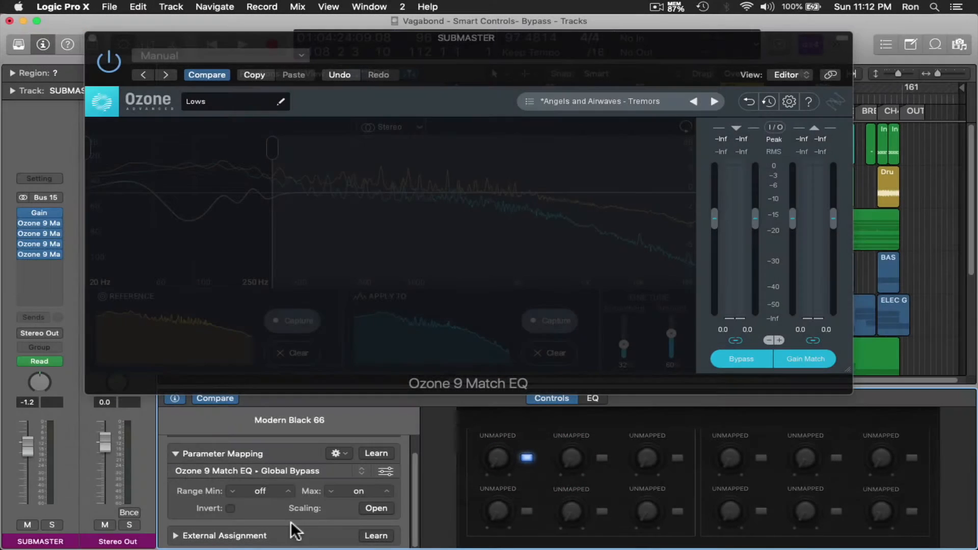
pyautogui.click(230, 508)
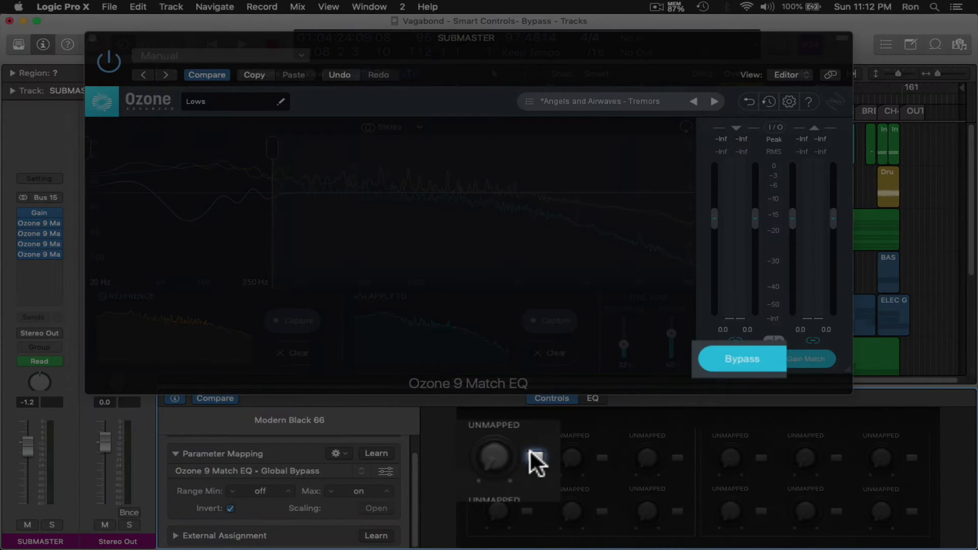
pyautogui.click(527, 457)
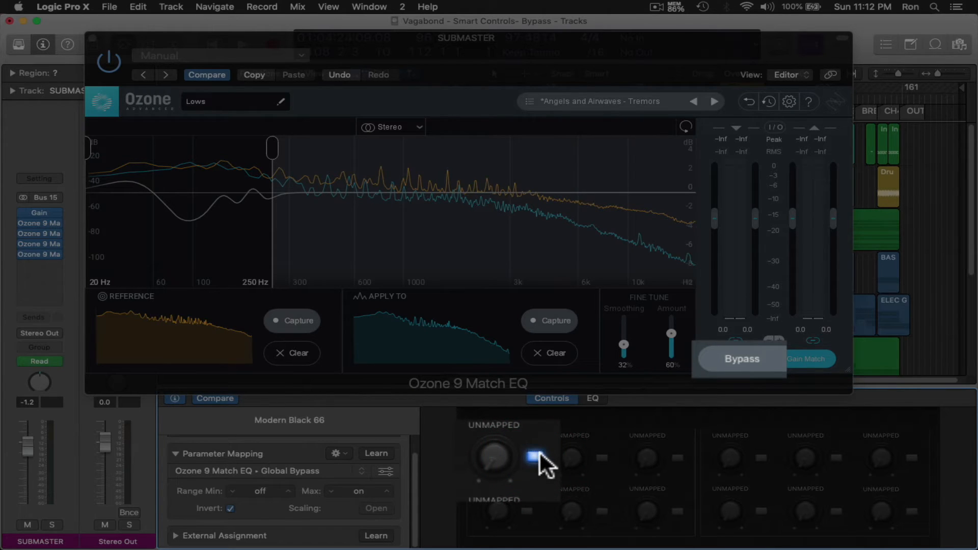
pyautogui.click(538, 453)
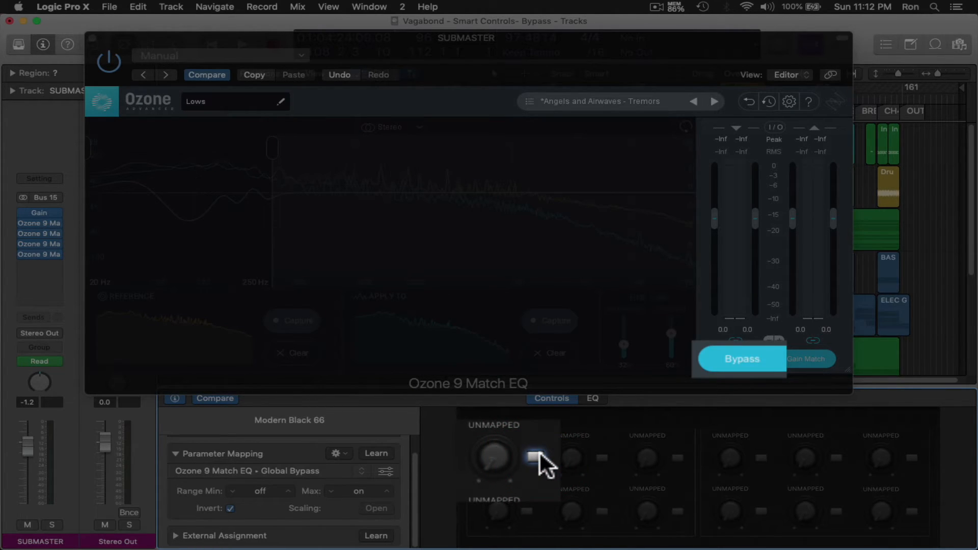
pyautogui.click(539, 452)
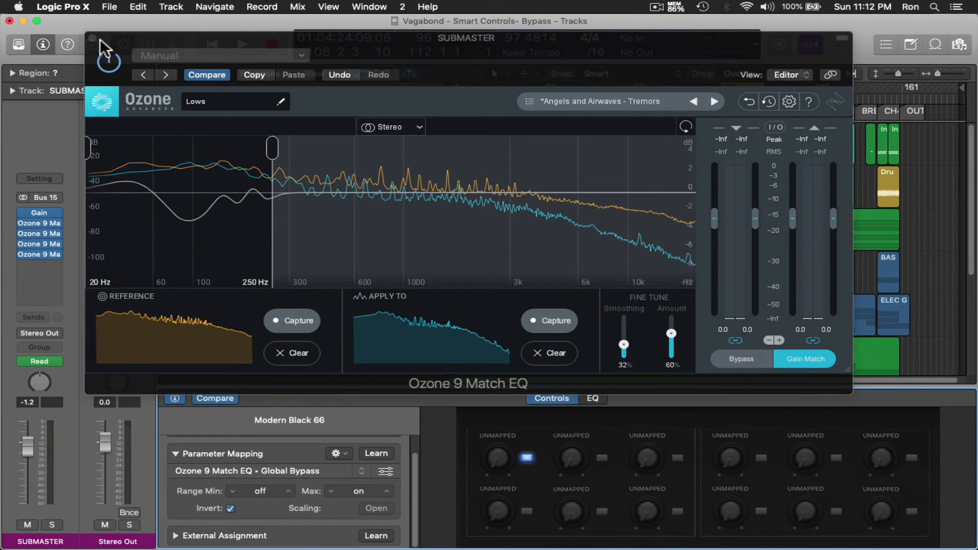
# Step: Close the Lows window and add a second mapping to the switch, learning the Low Mids Match EQ's own Global Bypass
pyautogui.click(92, 38)
pyautogui.click(344, 452)
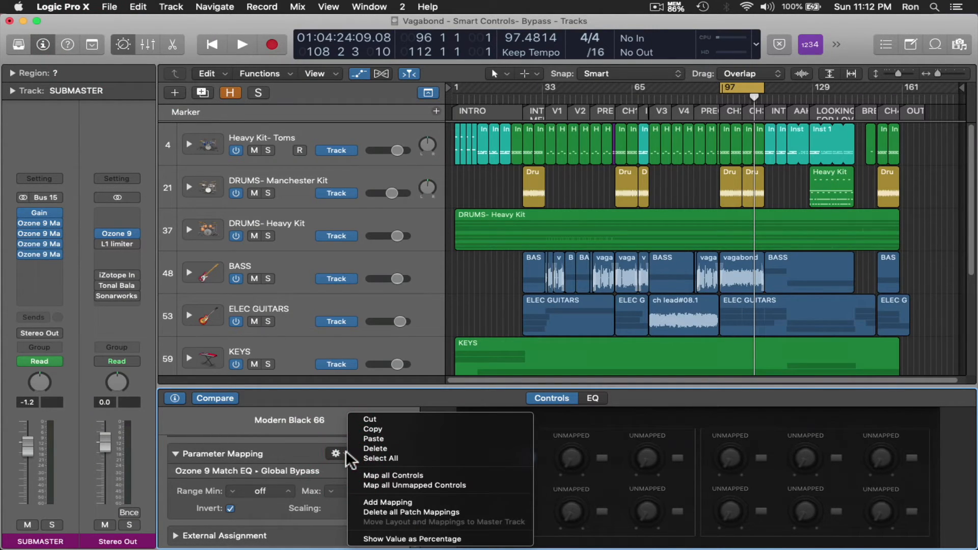
pyautogui.click(370, 502)
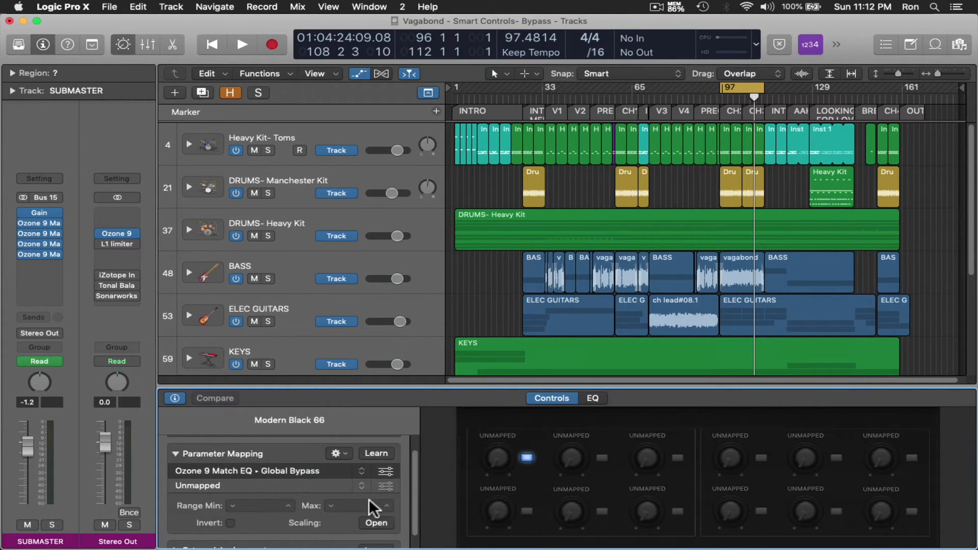
pyautogui.click(376, 452)
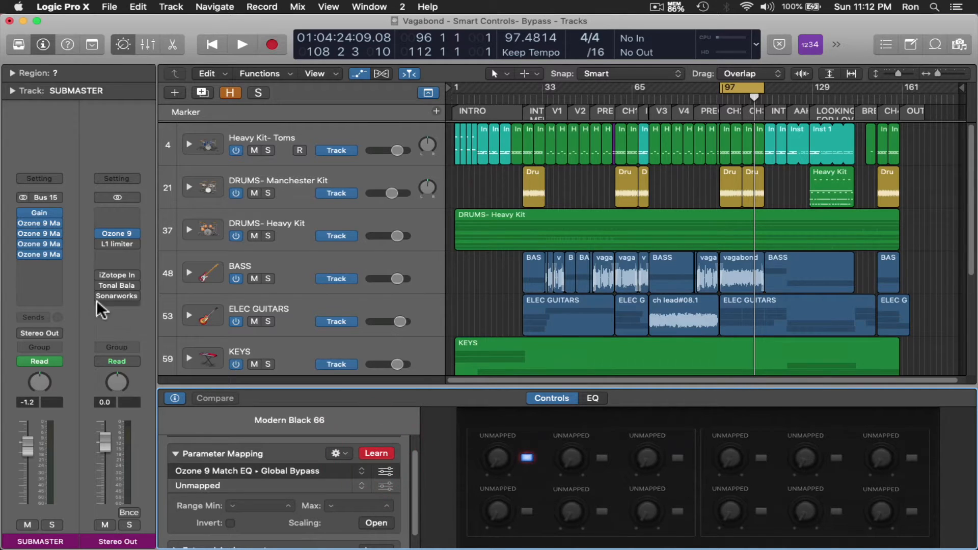
pyautogui.click(36, 231)
pyautogui.click(668, 350)
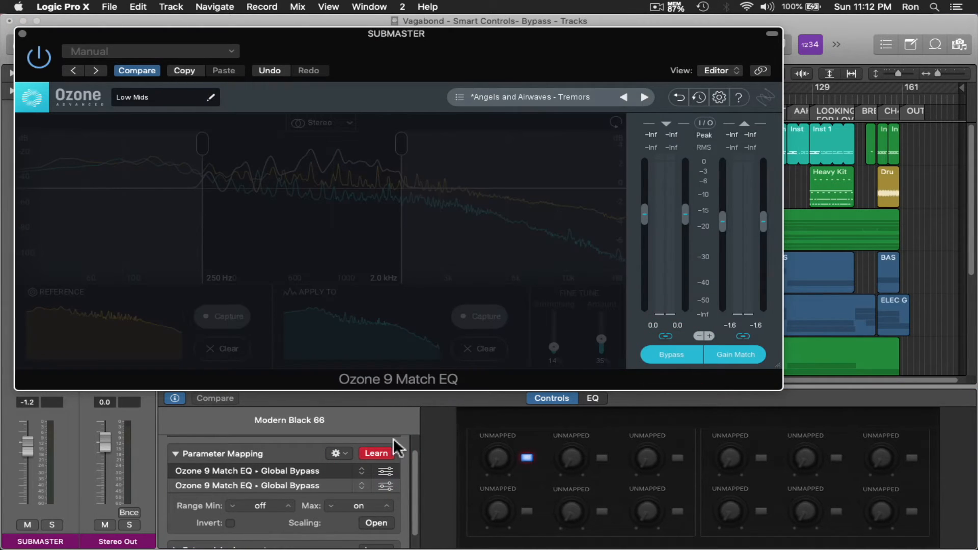
pyautogui.click(376, 453)
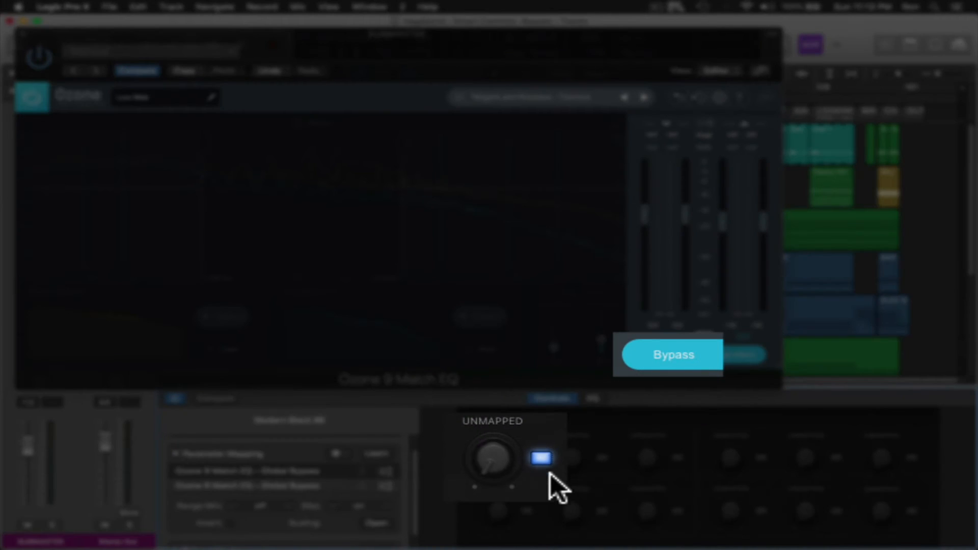
# Step: Invert the Low Mids Global Bypass mapping, toggling the switch before and after to check its response, and close the plug-in window
pyautogui.click(526, 458)
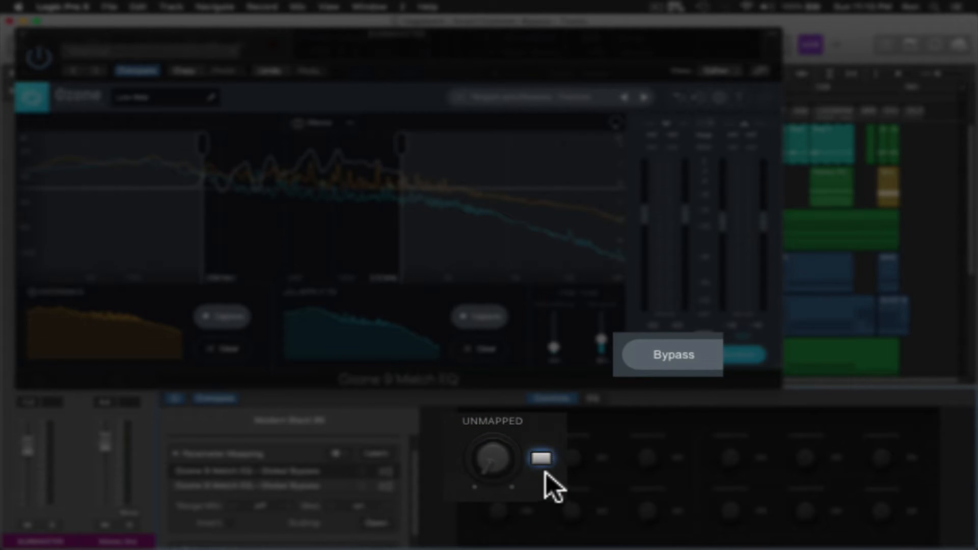
pyautogui.click(547, 457)
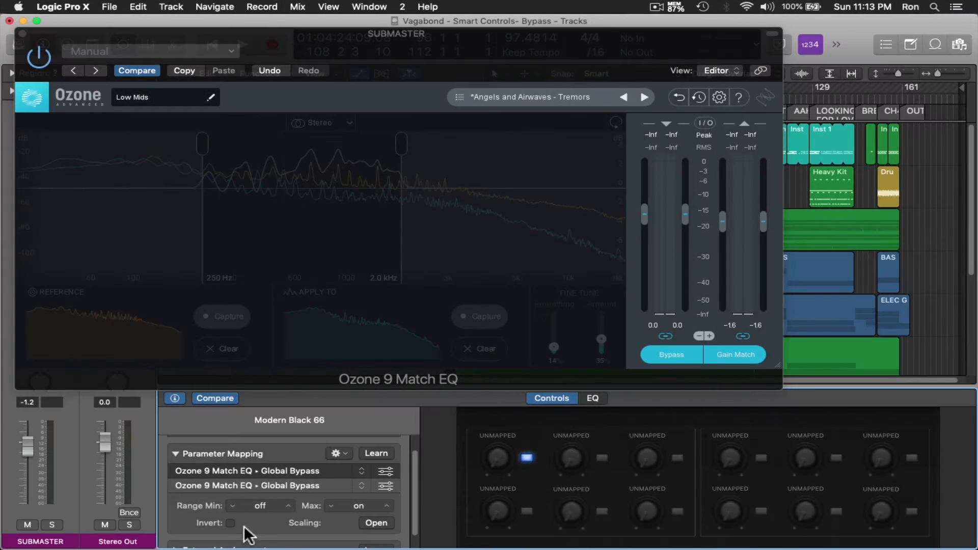
pyautogui.click(229, 523)
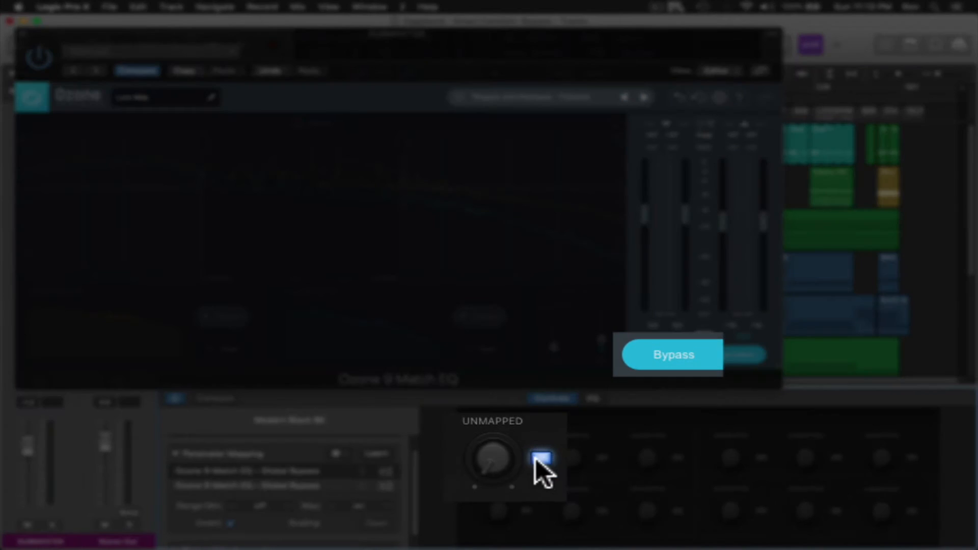
pyautogui.click(542, 458)
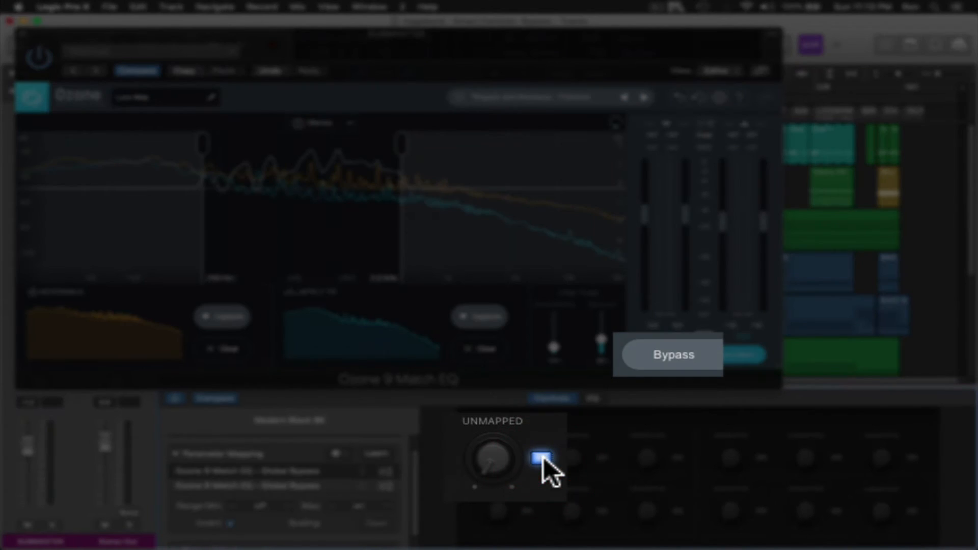
pyautogui.click(542, 457)
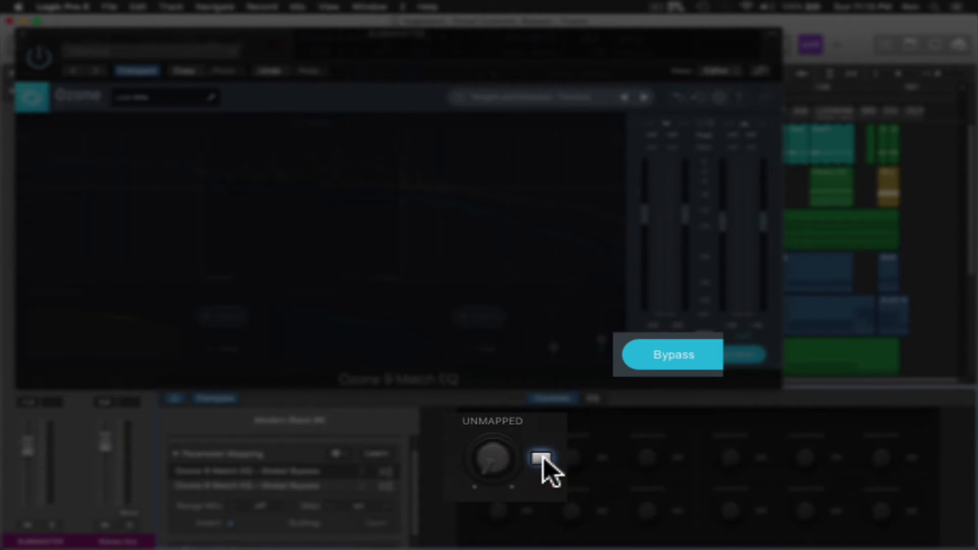
pyautogui.click(541, 458)
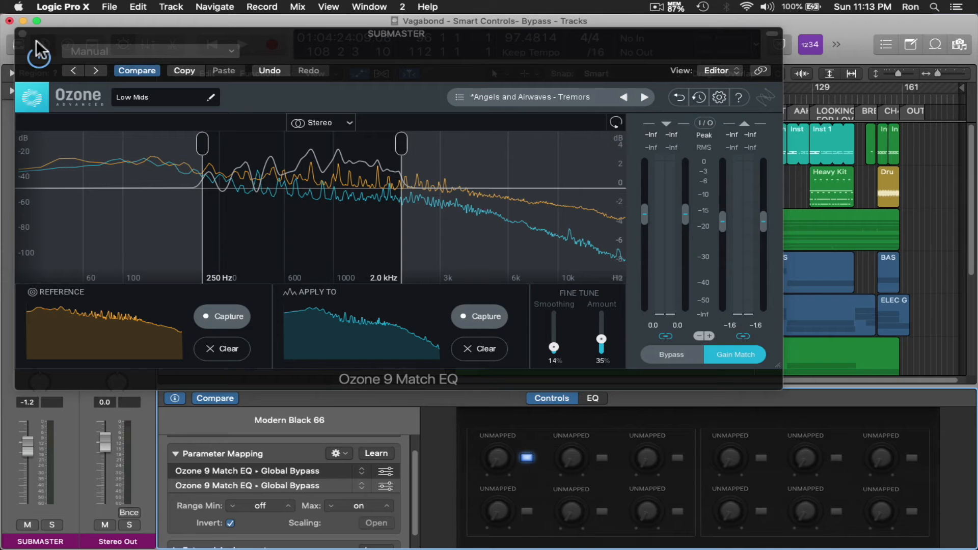
pyautogui.click(21, 33)
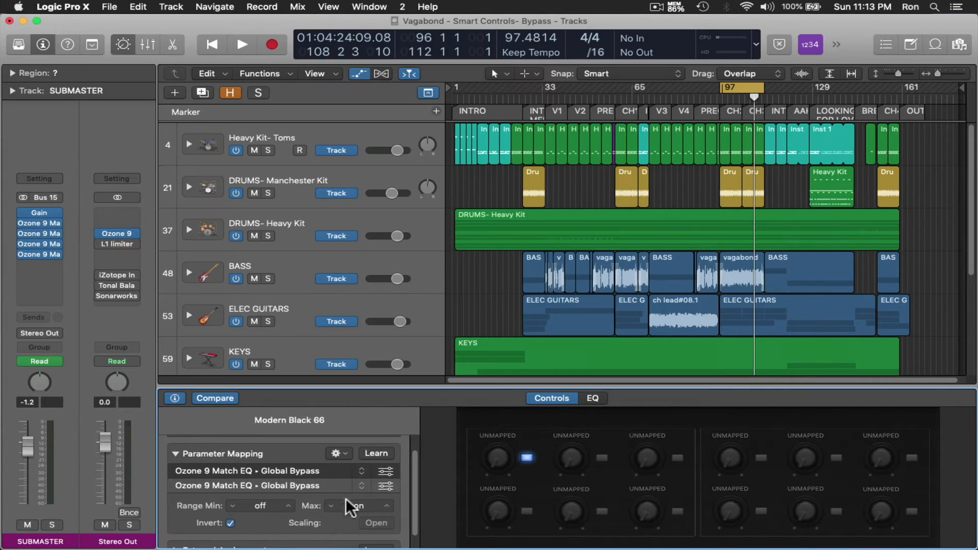
# Step: Add a third mapping that learns the High Mids Match EQ's Global Bypass, invert it and test it with the switch
pyautogui.click(340, 453)
pyautogui.click(387, 502)
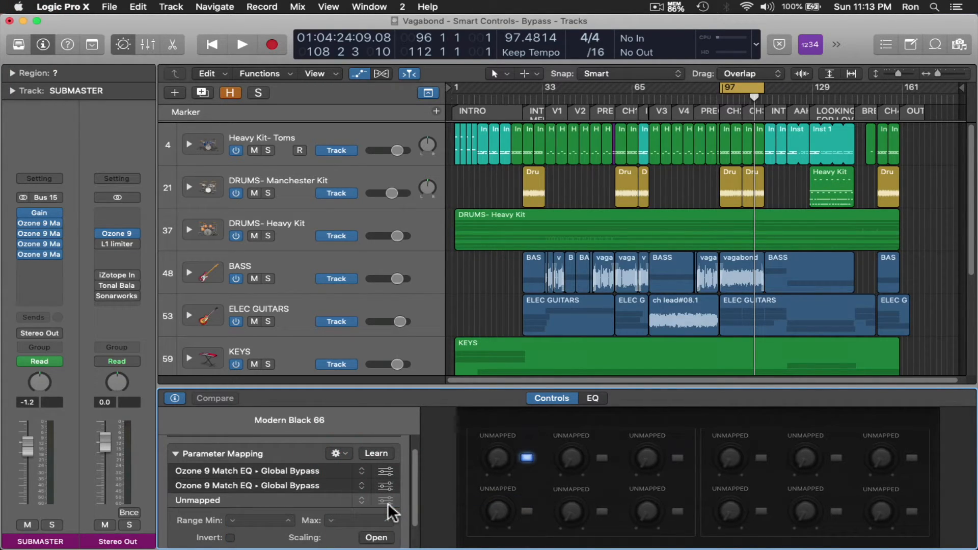
pyautogui.click(376, 453)
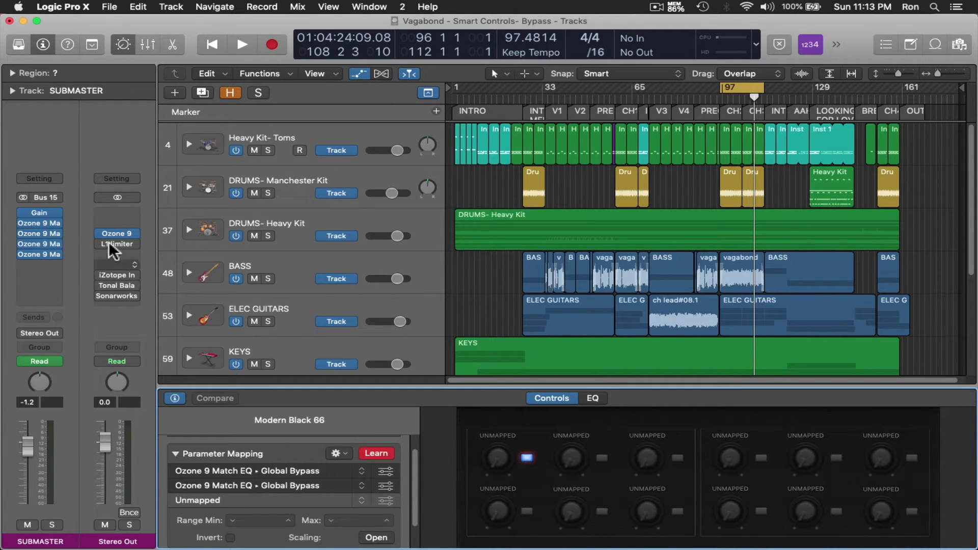
pyautogui.click(39, 241)
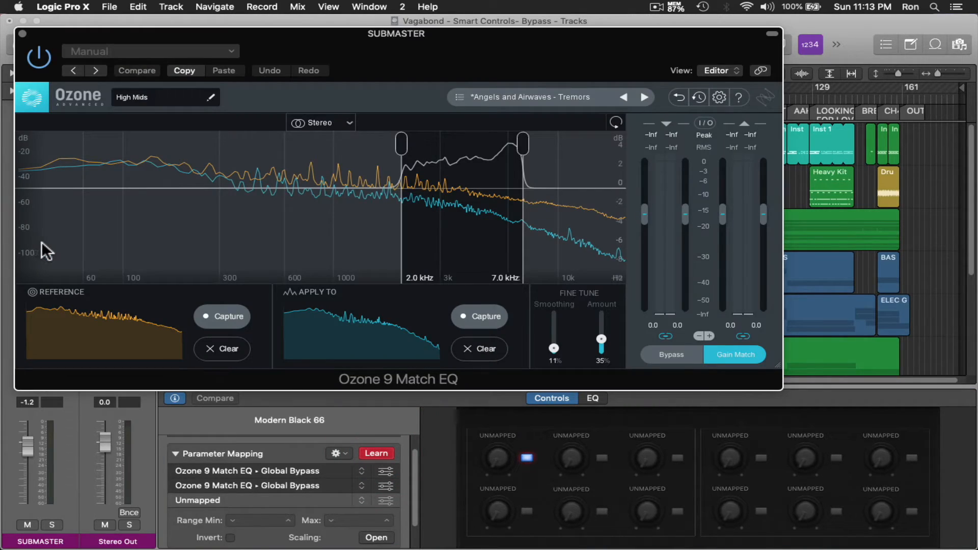
pyautogui.click(673, 355)
pyautogui.click(378, 453)
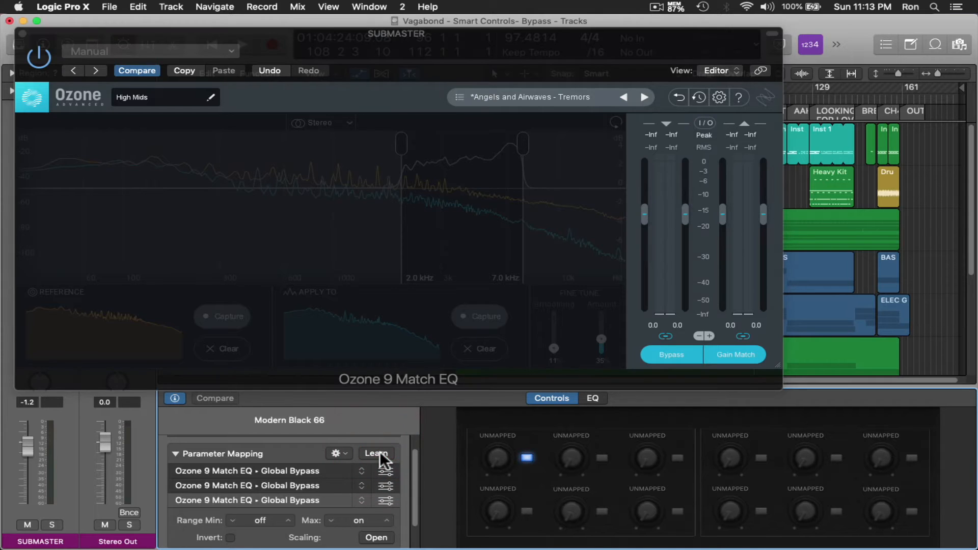
pyautogui.click(230, 537)
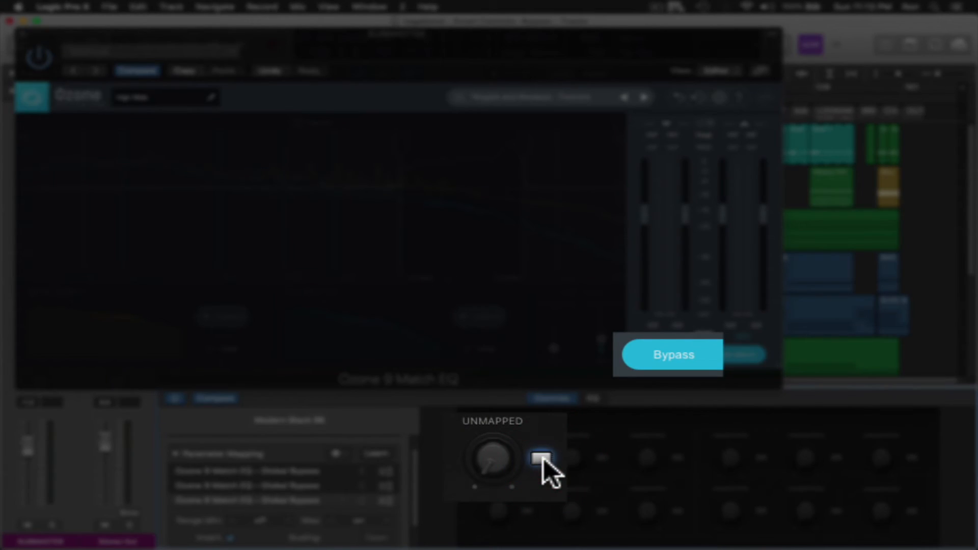
pyautogui.click(542, 457)
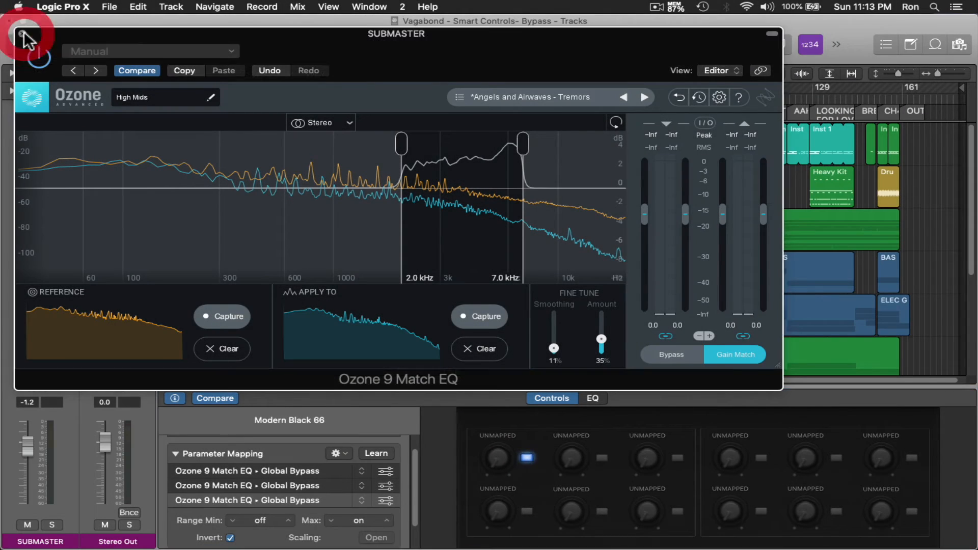
pyautogui.click(22, 34)
# Step: Add a fourth mapping that learns the Global Bypass of the Match EQ 2 plug-in, invert it and test it with the switch
pyautogui.click(346, 453)
pyautogui.click(390, 502)
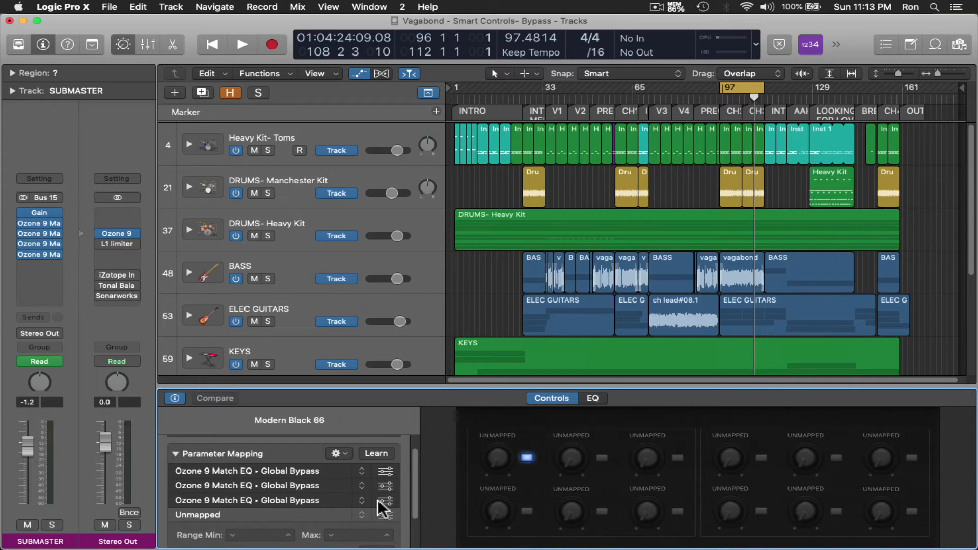
pyautogui.click(376, 453)
pyautogui.click(41, 251)
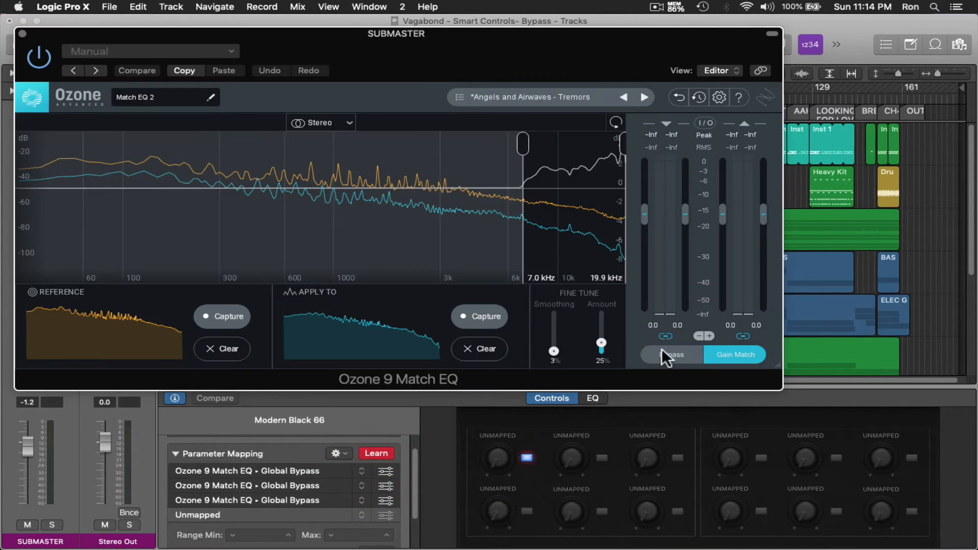
pyautogui.click(664, 353)
pyautogui.click(376, 453)
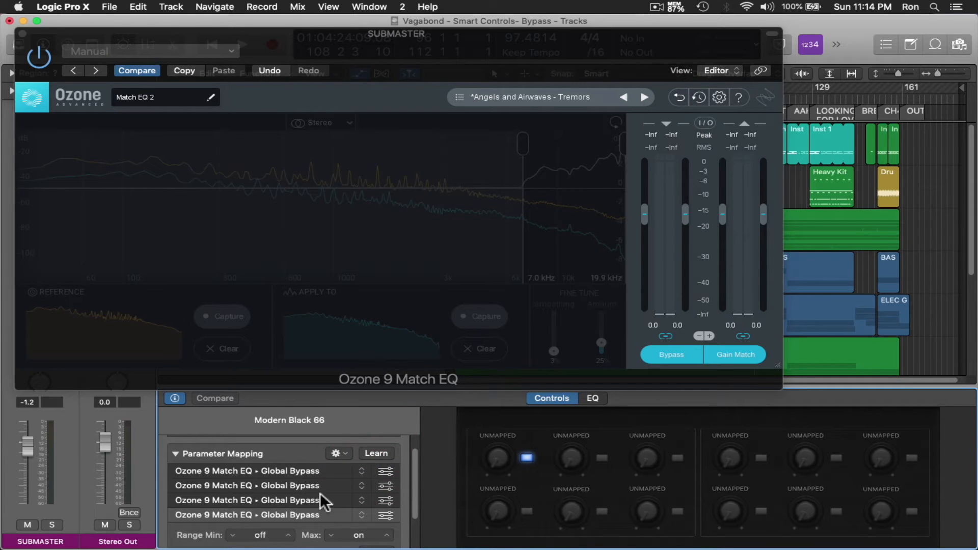
pyautogui.moveTo(414, 468); pyautogui.dragTo(406, 500)
pyautogui.click(231, 508)
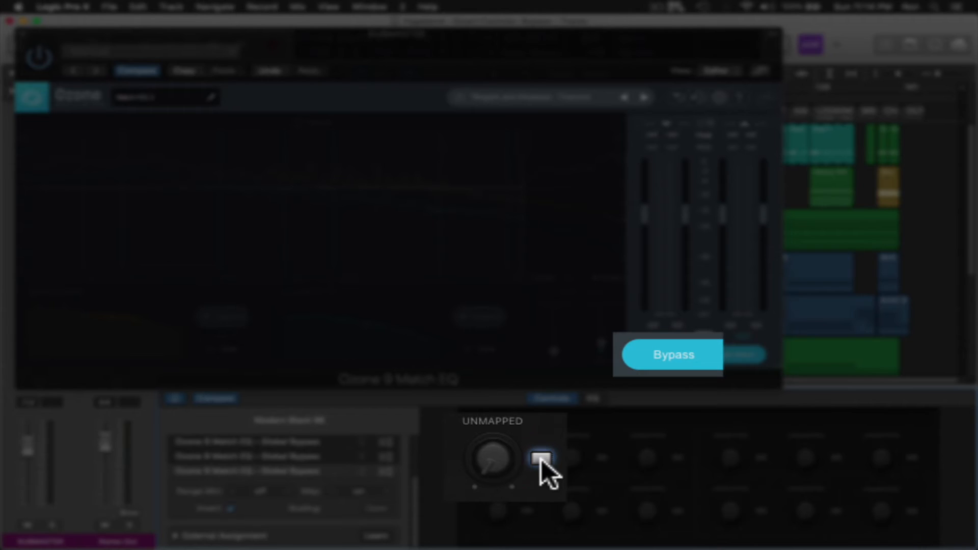
pyautogui.click(541, 457)
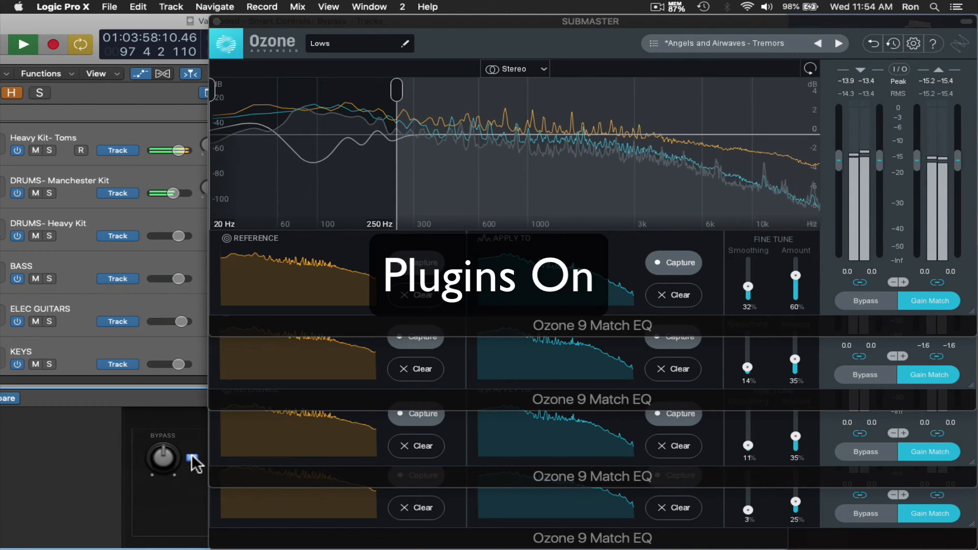
# Step: Toggle the BYPASS switch during playback to compare the mix with all four Match EQs on and bypassed, and stop playback
pyautogui.click(193, 460)
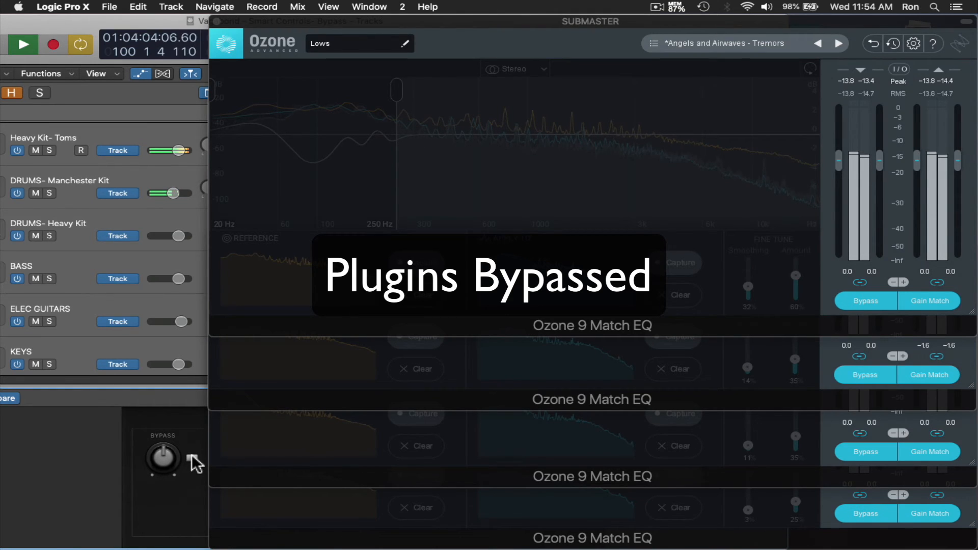
pyautogui.click(192, 460)
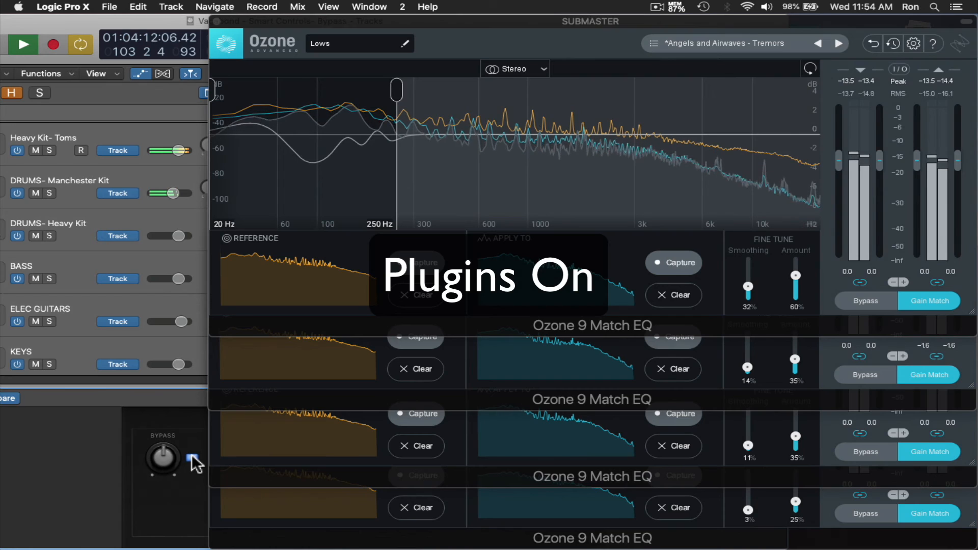
pyautogui.click(192, 456)
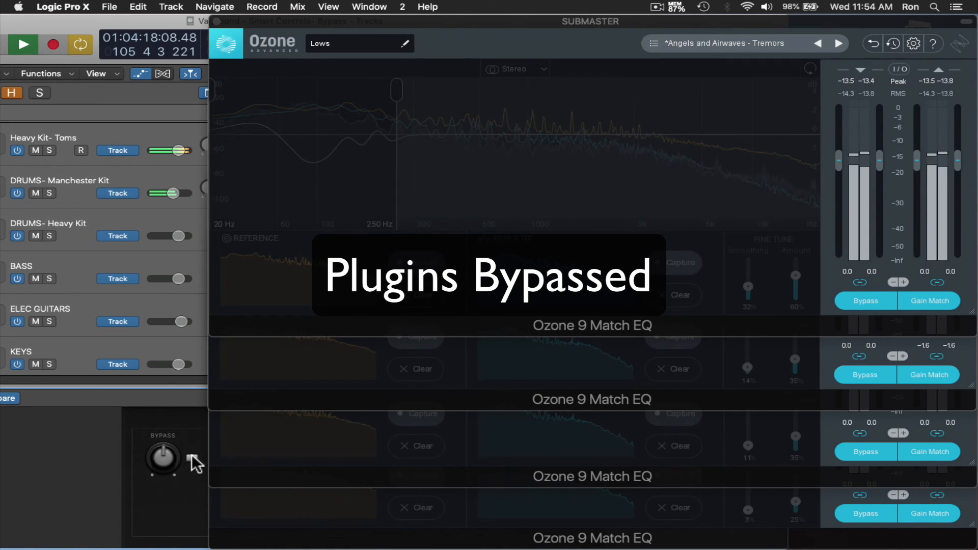
pyautogui.click(193, 461)
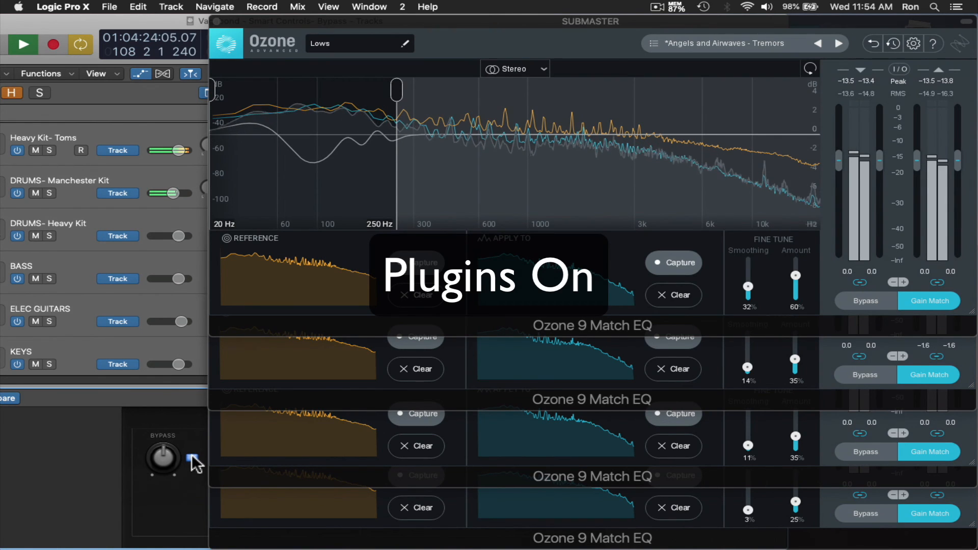
pyautogui.press('space')
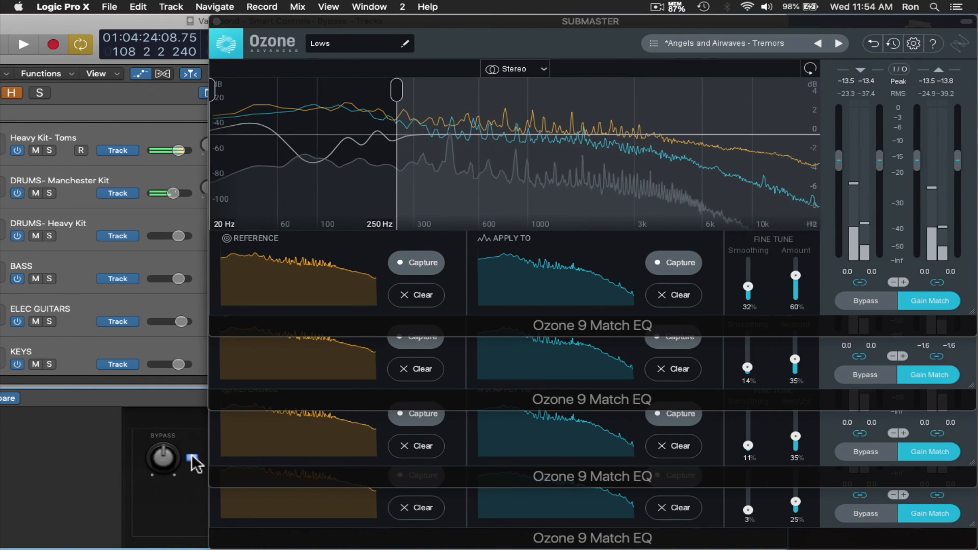